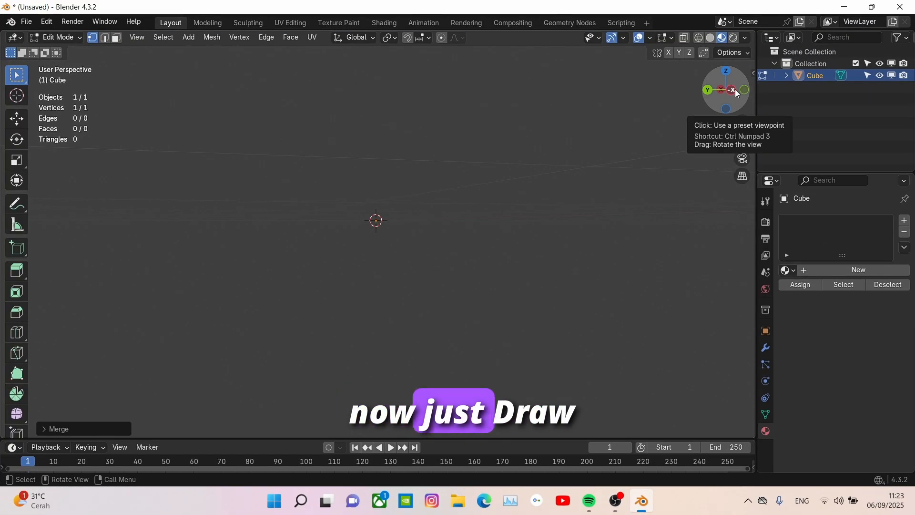
- Extrude the single vertex at the origin along the Y axis in the left orthographic view
left_click(735, 89)
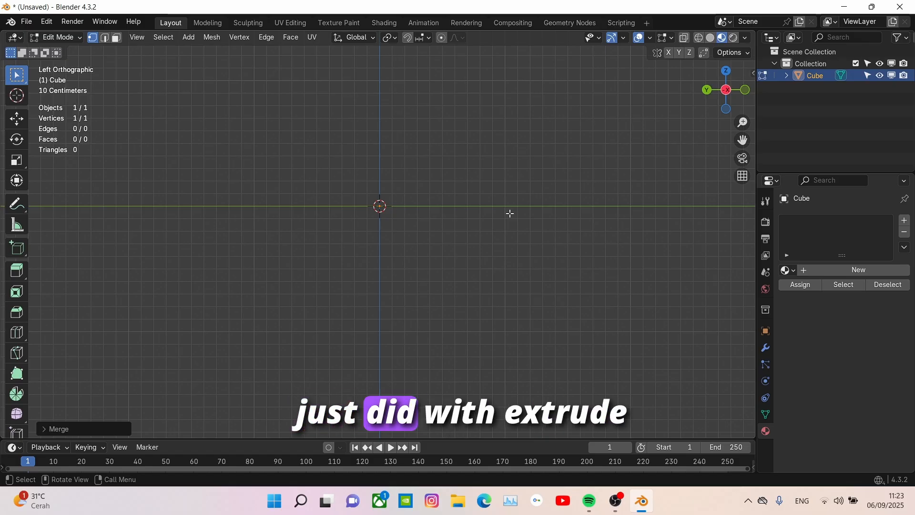
key("e")
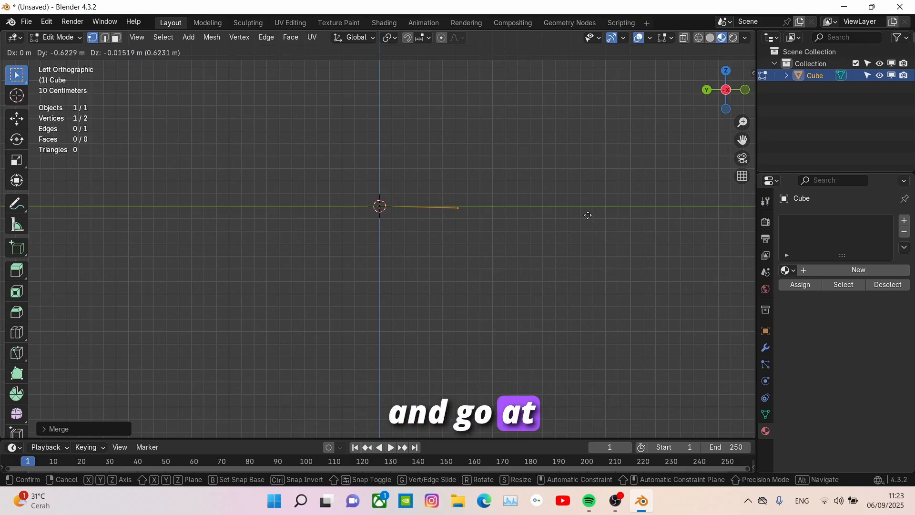
key("y")
left_click(616, 212)
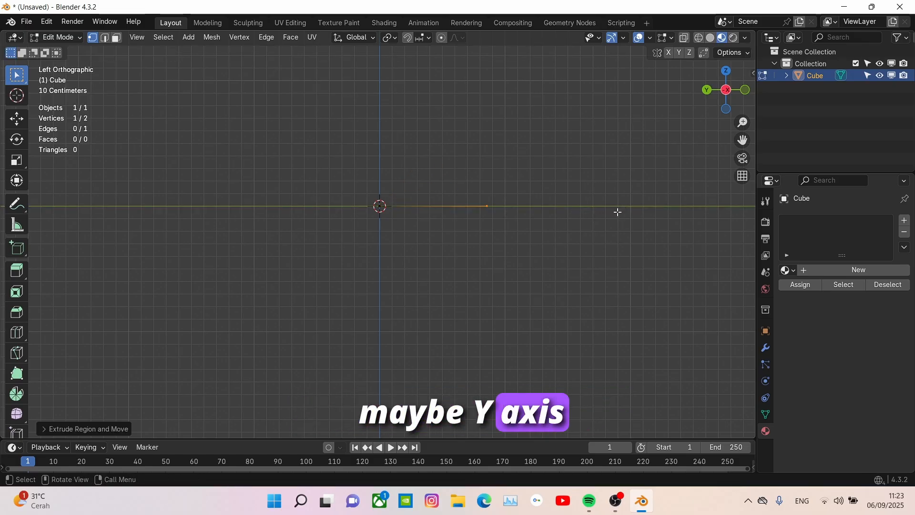
- Extrude the end vertex along the X axis from the top view to form the long middle segment
left_click(726, 71)
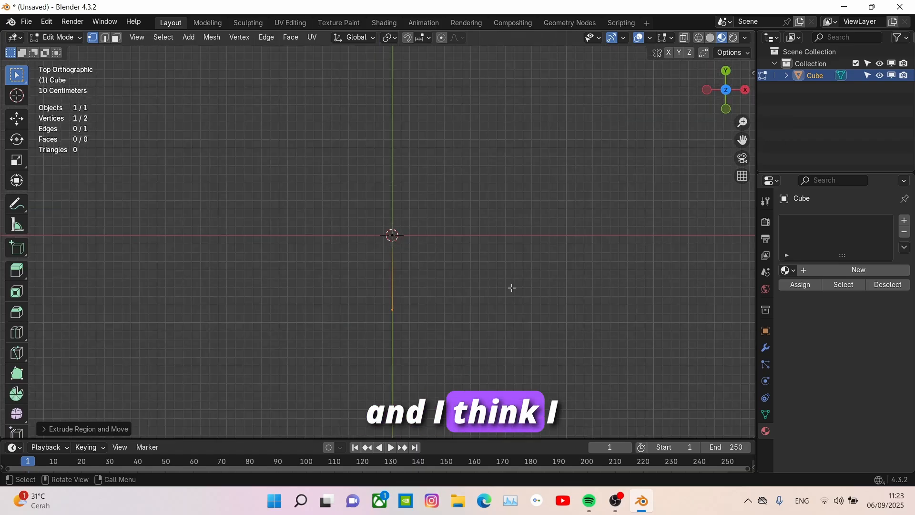
key("e")
key("x")
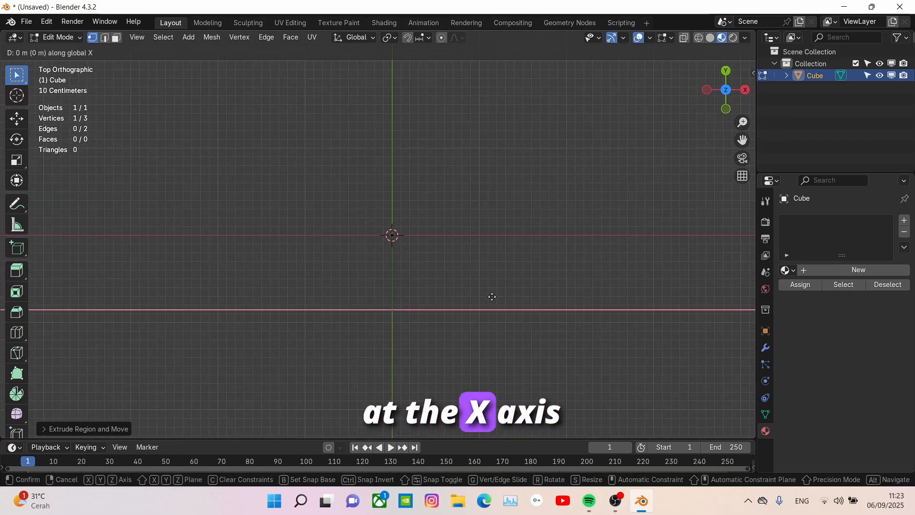
left_click(637, 290)
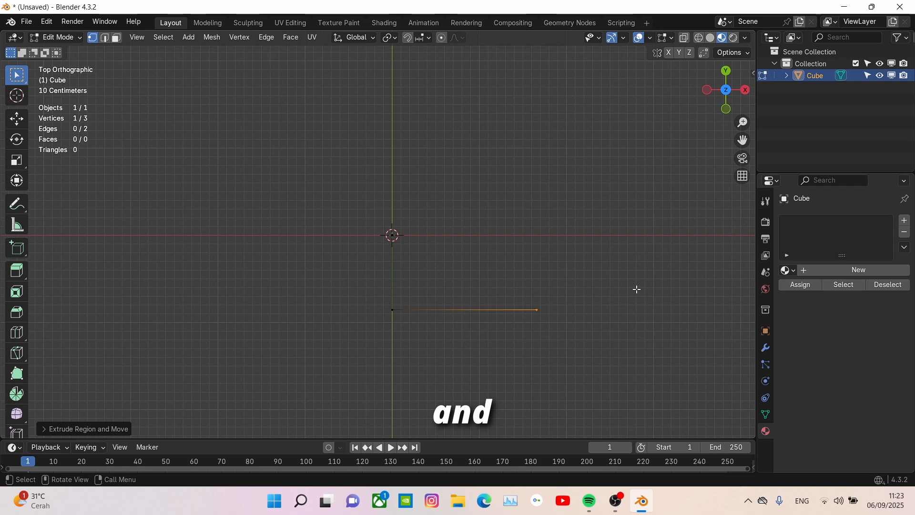
- Extrude the end vertex upward along the Z axis from the left view to form the vertical segment
left_click(708, 89)
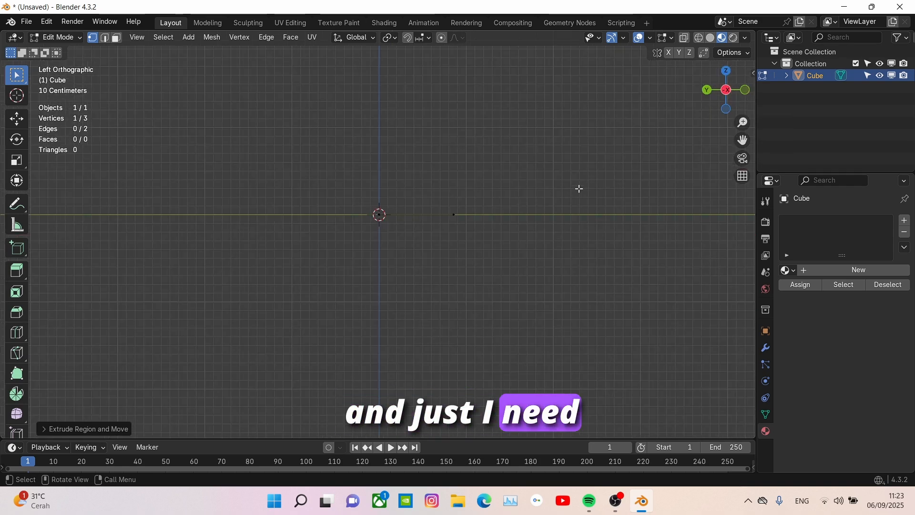
key("e")
key("z")
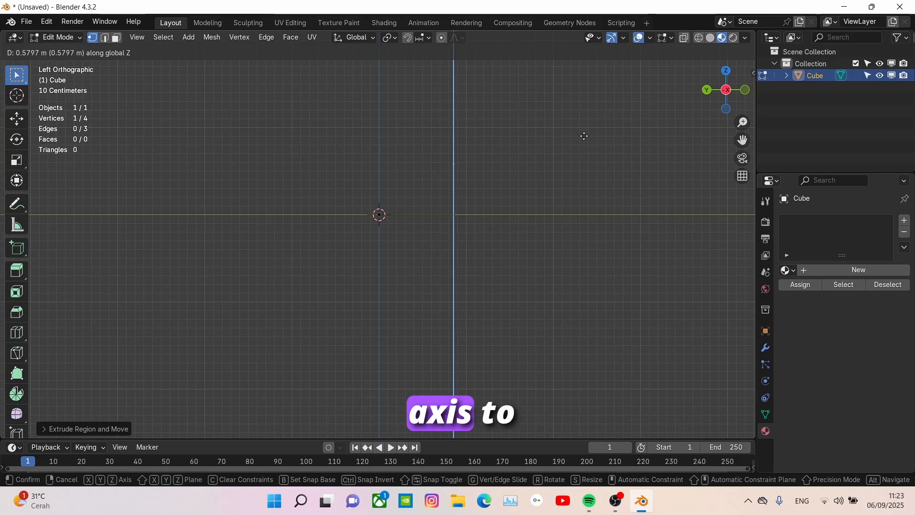
left_click(590, 94)
middle_click_drag(591, 94, 515, 300)
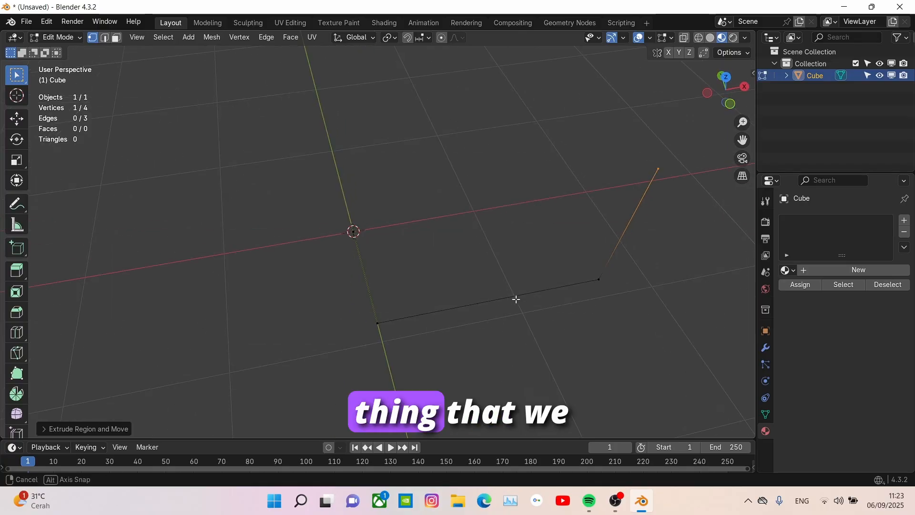
- Bevel the path's two corner vertices with 5 segments and an offset of about 0.096 m
left_click_drag(352, 299, 402, 351)
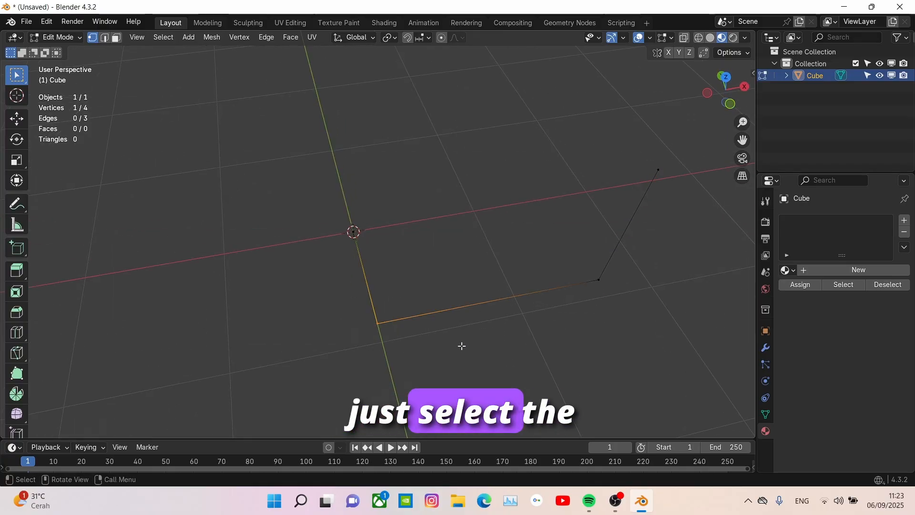
middle_click_drag(461, 345, 543, 306)
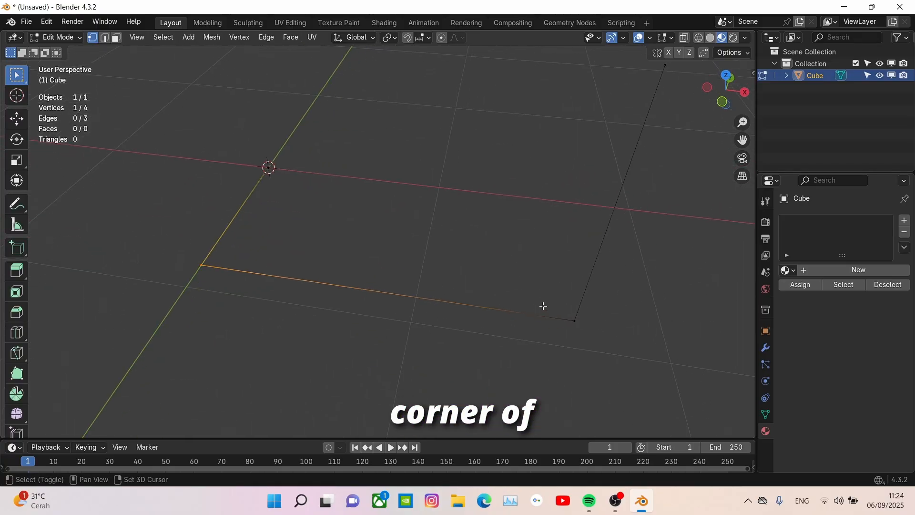
middle_click_drag(588, 333, 530, 283)
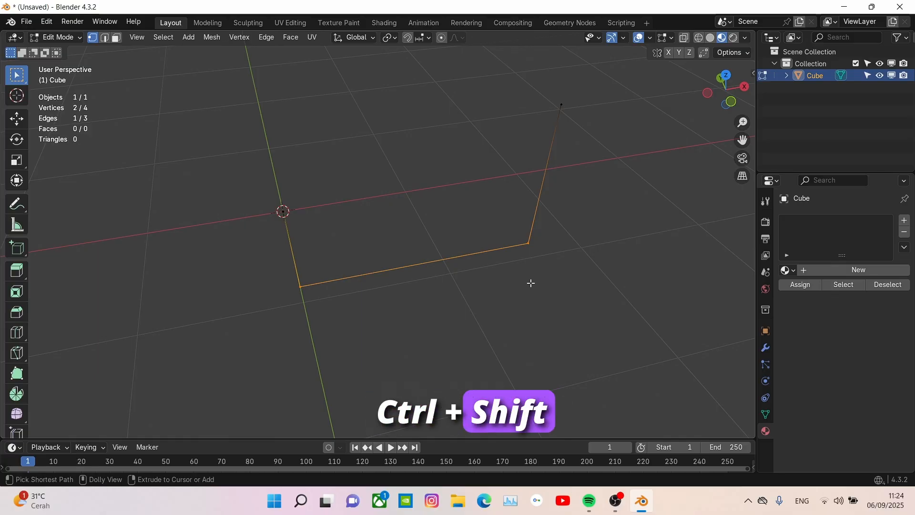
key("ctrl+shift+b")
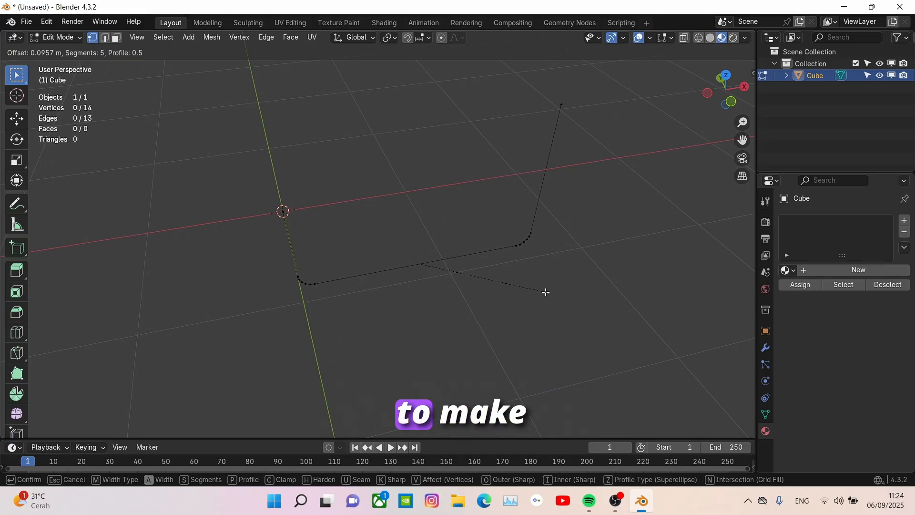
left_click(546, 292)
- Return to Object Mode and convert the edge path to a curve
middle_click_drag(507, 266, 520, 252)
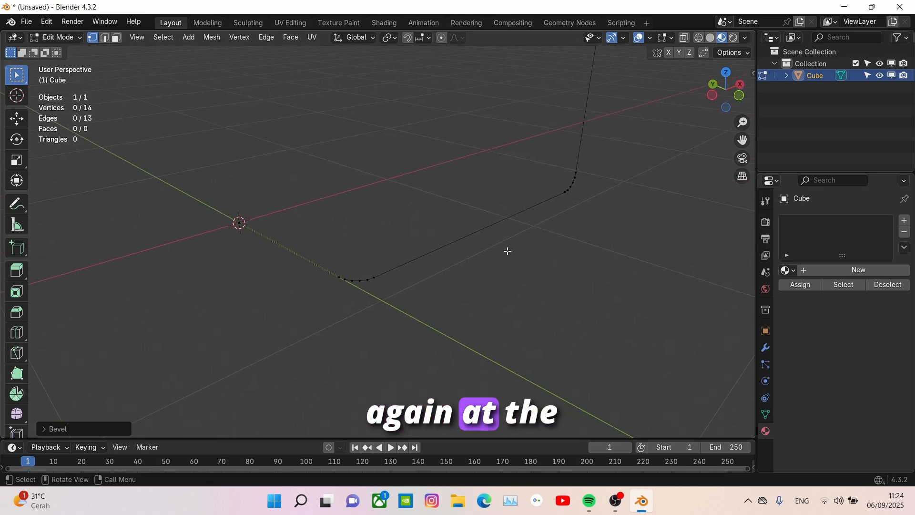
key("Tab")
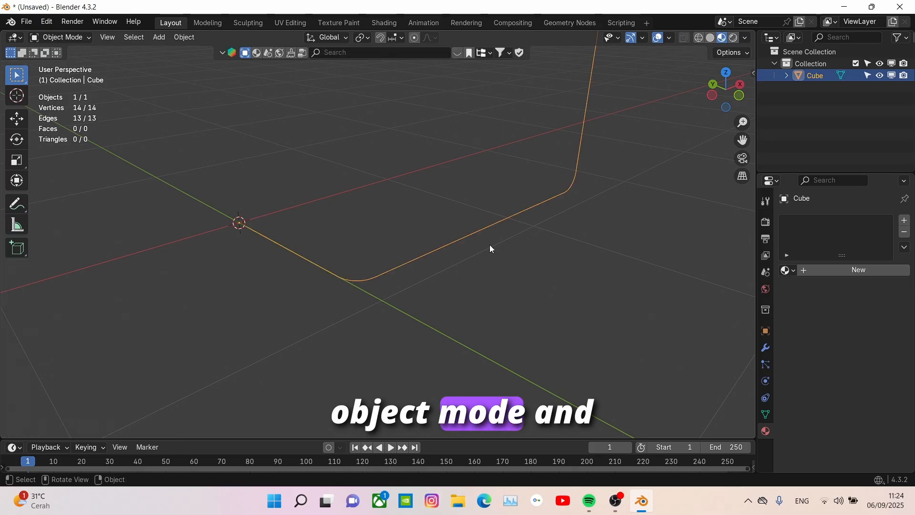
middle_click_drag(446, 249, 556, 259)
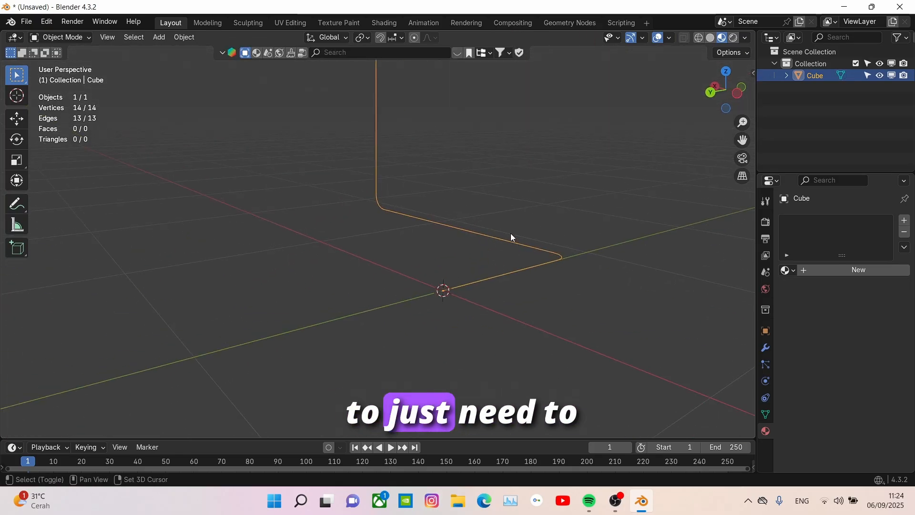
middle_click_drag(510, 233, 484, 279, "shift")
right_click(400, 224)
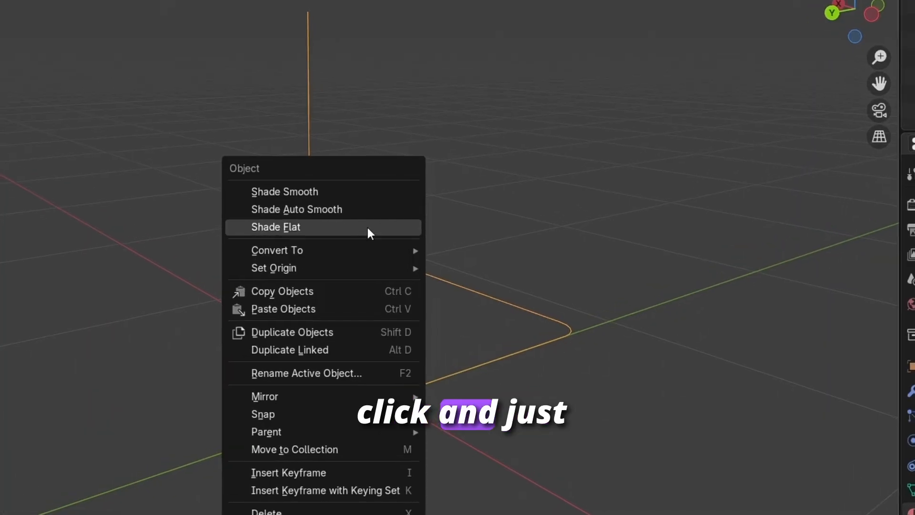
mouse_move(327, 254)
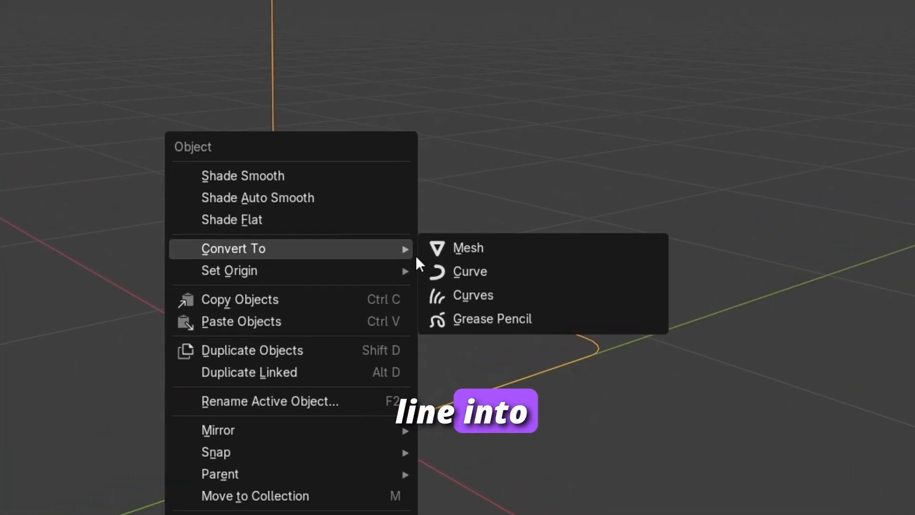
left_click(466, 273)
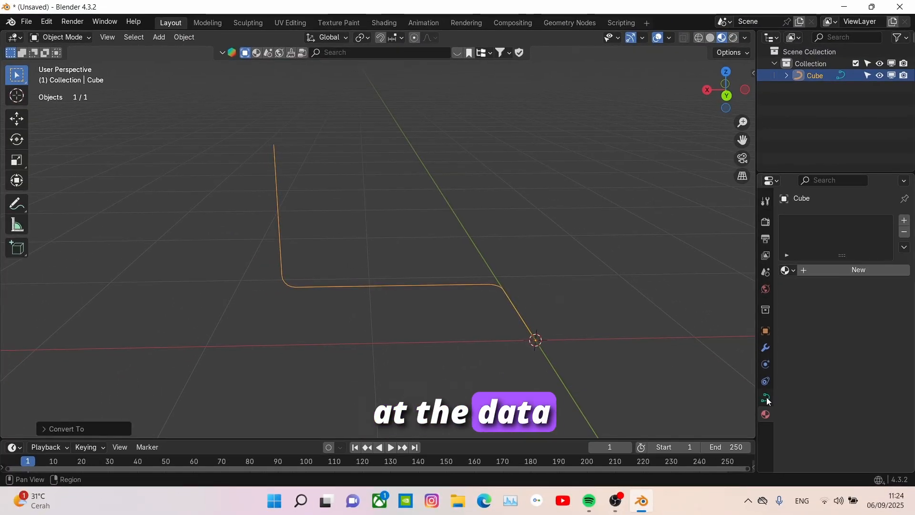
- Give the curve a round geometry bevel with a depth of 0.1 m
left_click(766, 398)
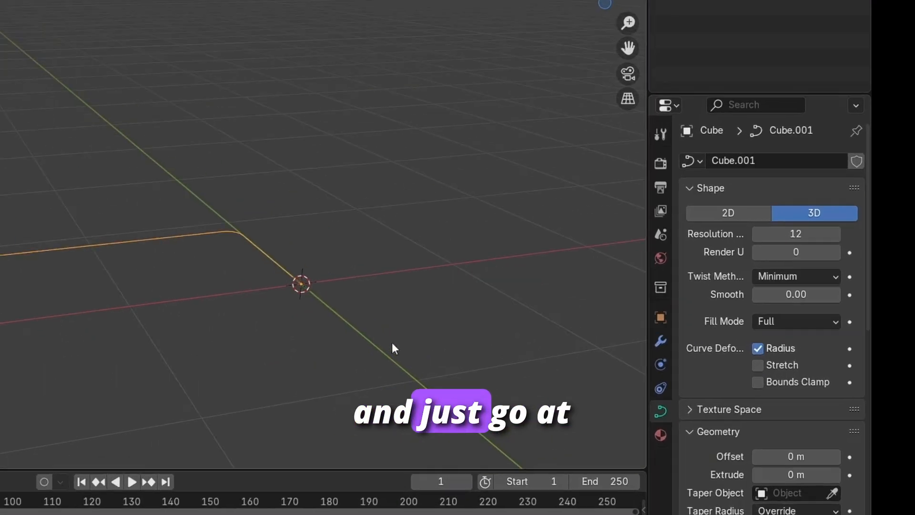
scroll(706, 383, "down", 8)
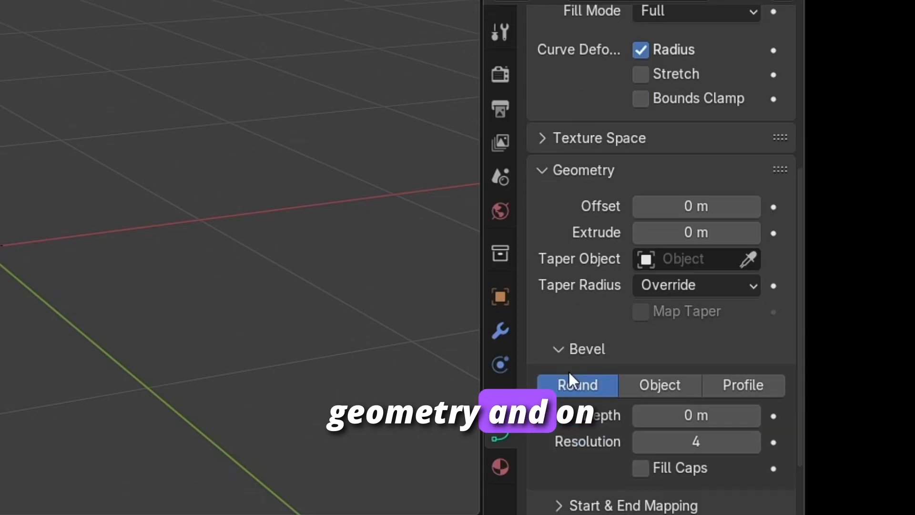
scroll(568, 371, "down", 2)
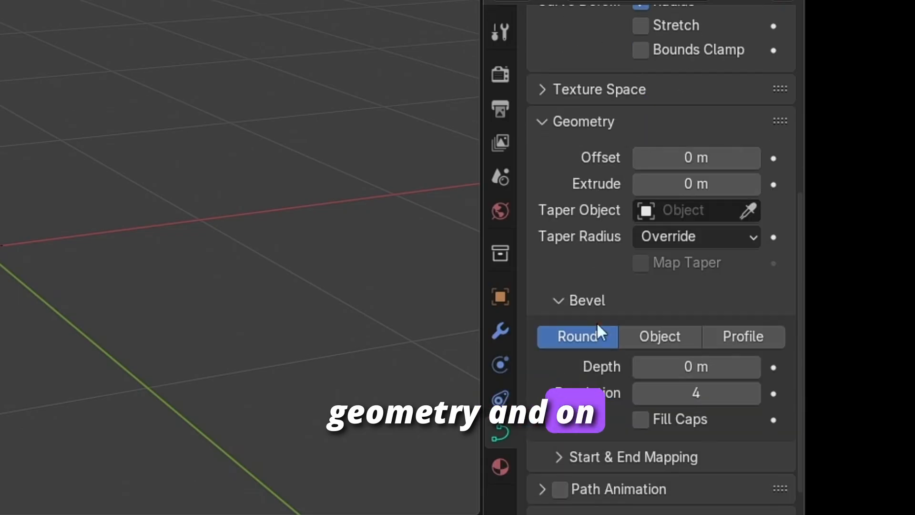
left_click(753, 367)
left_click(752, 367)
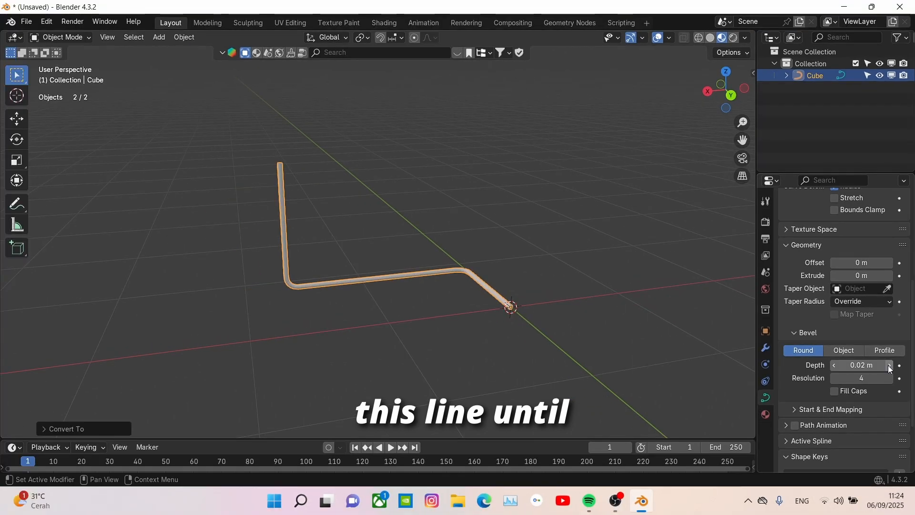
left_click(889, 365)
left_click(889, 365)
left_click(889, 365)
left_click(889, 365)
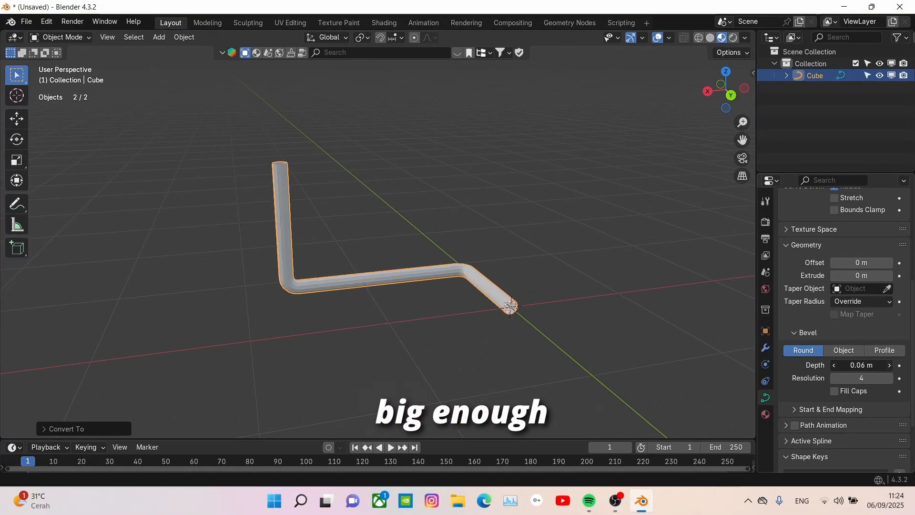
left_click(889, 365)
middle_click_drag(642, 358, 627, 322)
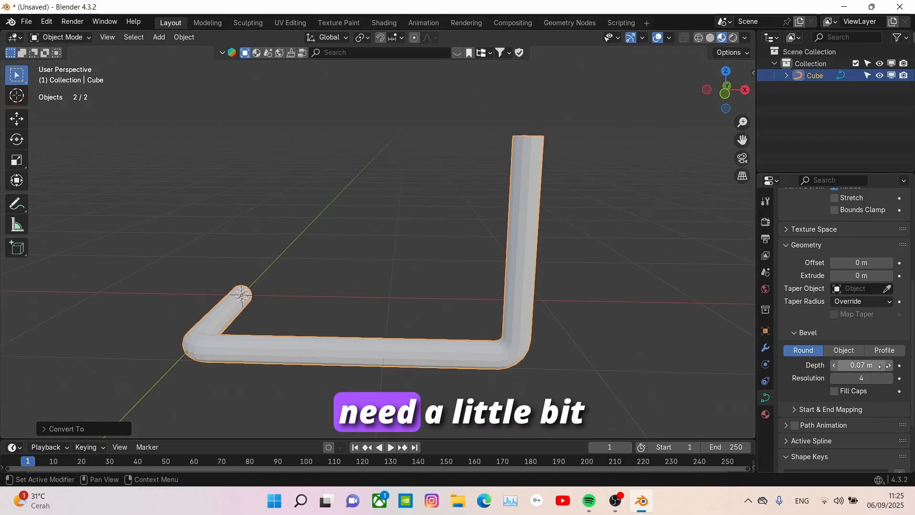
left_click(889, 365)
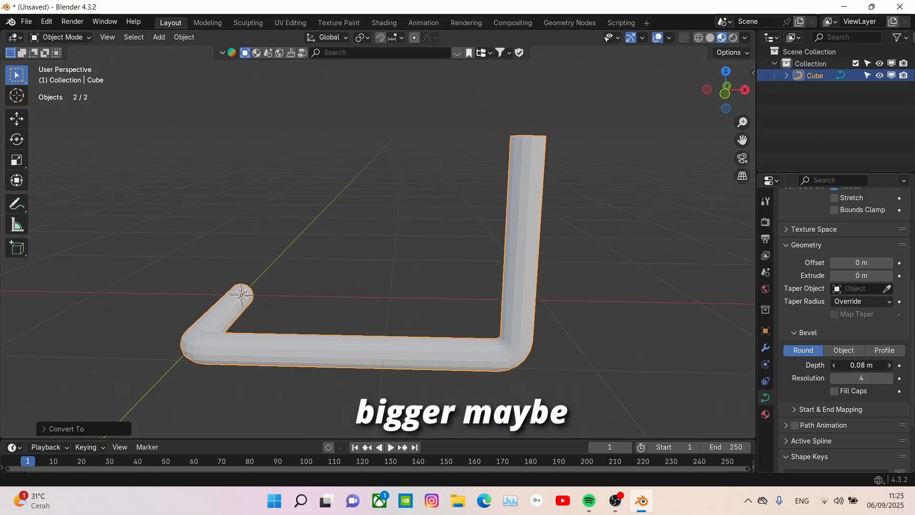
left_click(889, 365)
left_click(889, 365)
- Set the curve's bevel resolution to 8
middle_click_drag(731, 351, 706, 351)
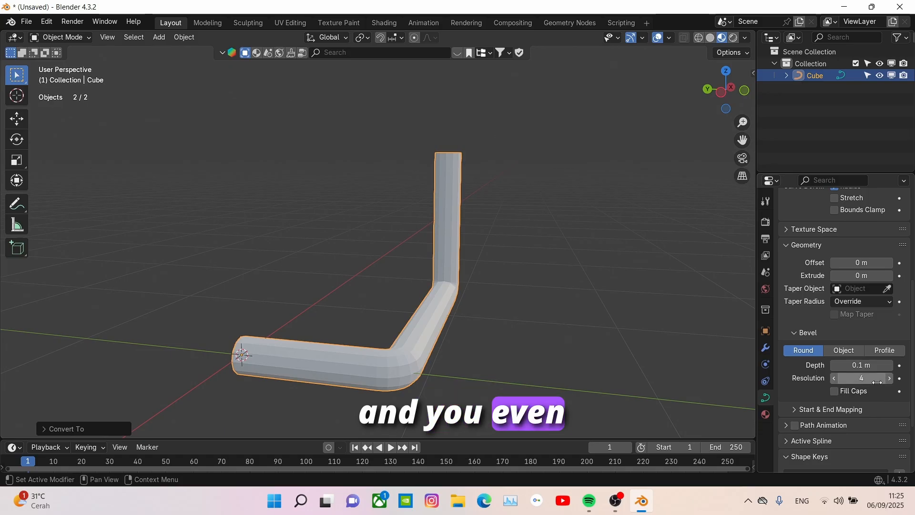
left_click(889, 377)
left_click(889, 378)
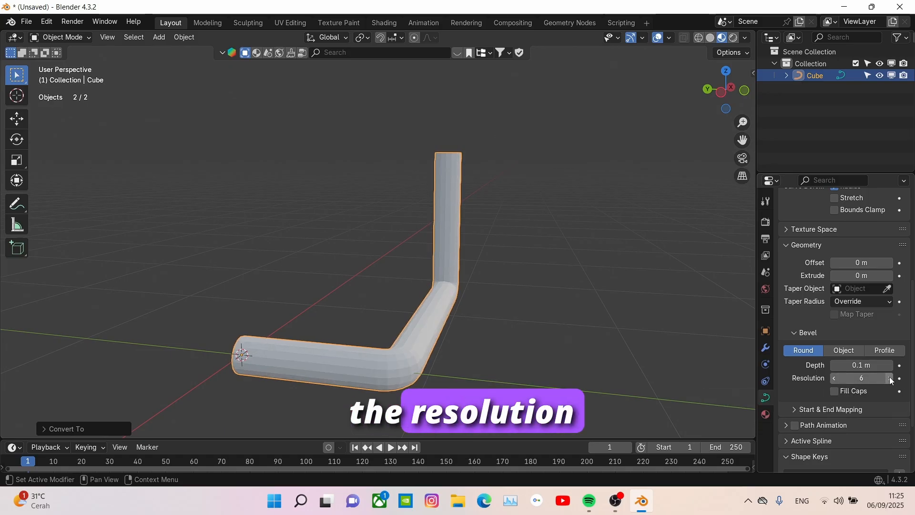
left_click(889, 377)
left_click(889, 378)
middle_click_drag(554, 371, 579, 359)
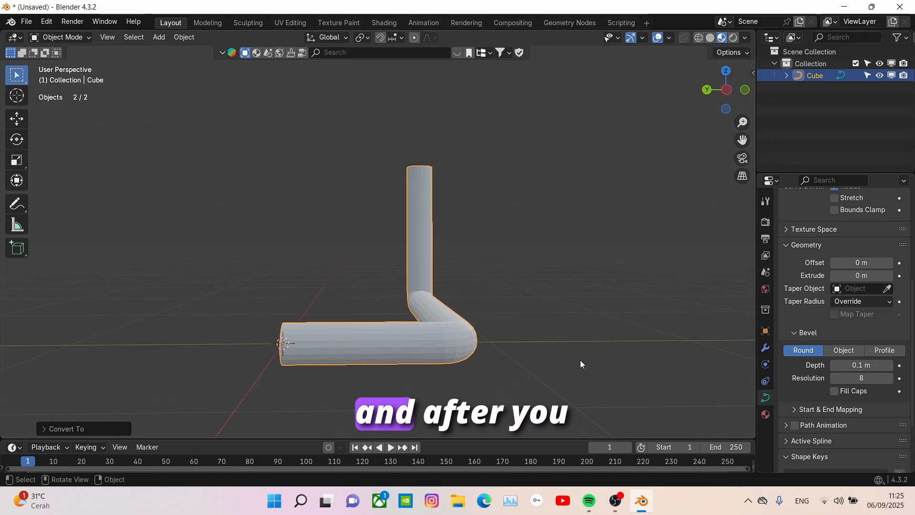
- Convert the pipe curve back to a mesh
middle_click_drag(424, 228, 517, 281)
right_click(355, 180)
mouse_move(354, 180)
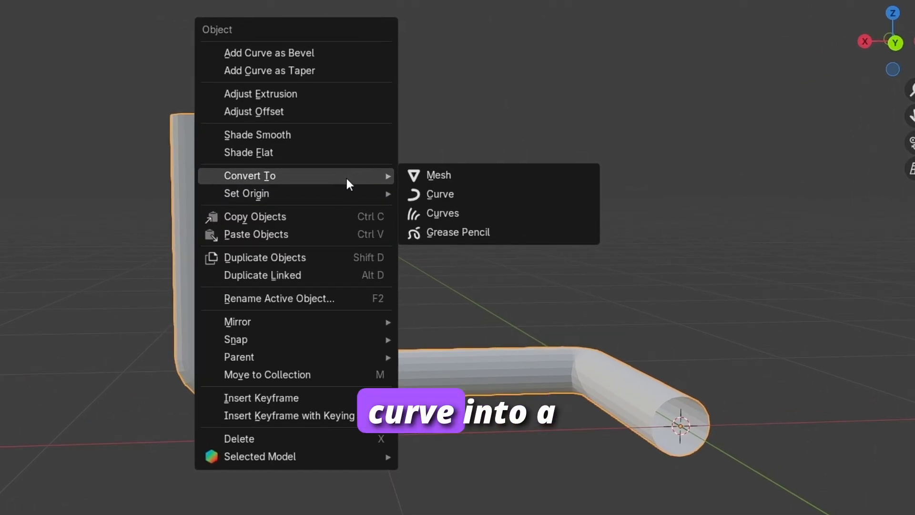
left_click(471, 175)
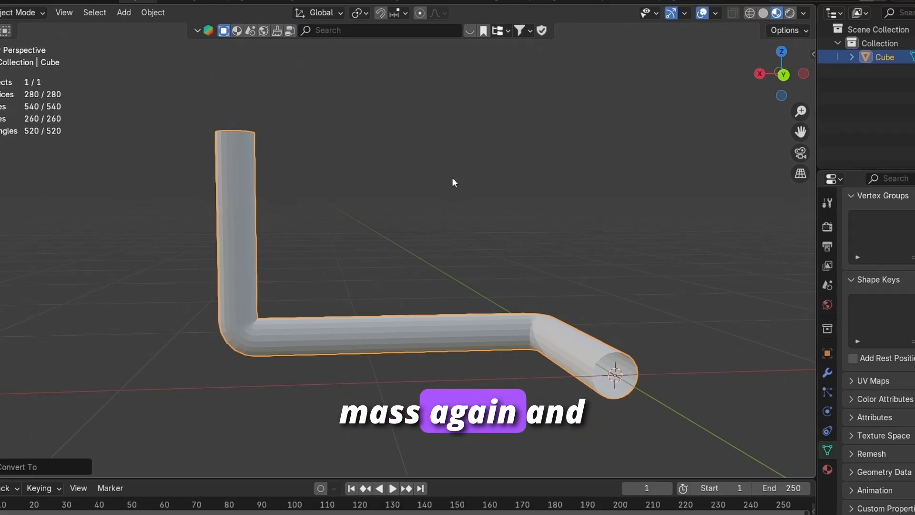
- In Edit Mode, add one loop cut around the middle of the pipe's long horizontal segment, working from the top view
middle_click_drag(479, 247, 348, 245)
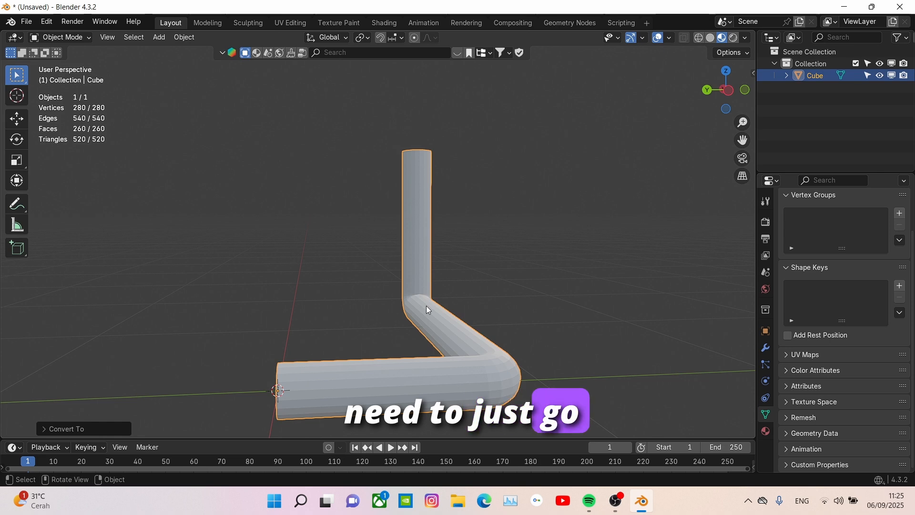
key("Tab")
middle_click_drag(426, 305, 698, 109)
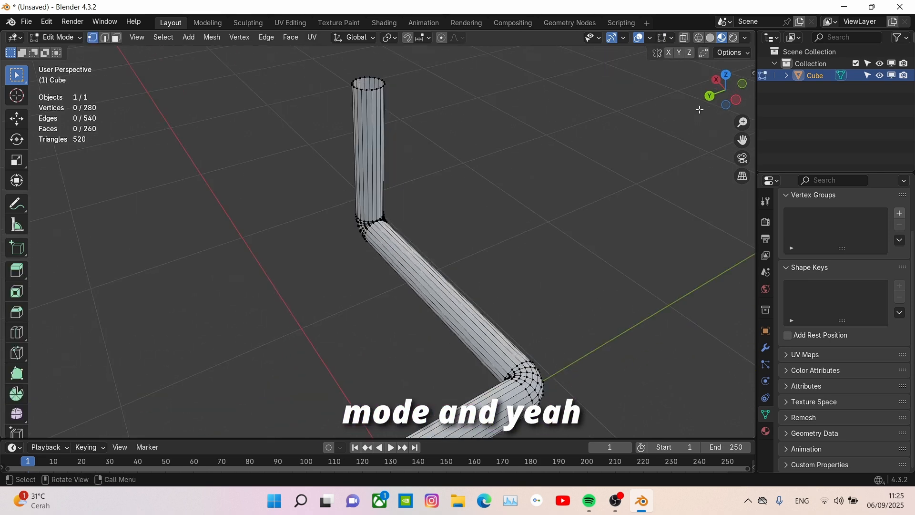
left_click(725, 75)
scroll(353, 204, "up", 2)
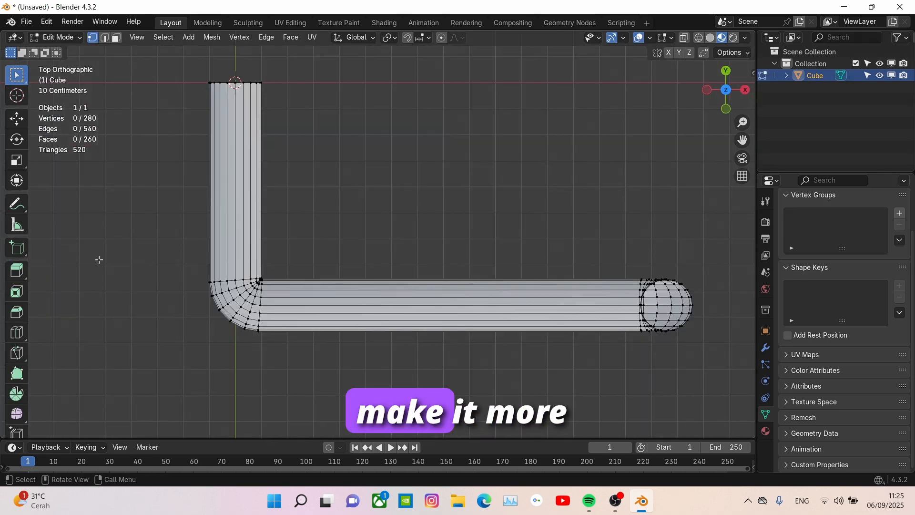
left_click(17, 332)
mouse_move(431, 312)
left_mouse_down()
mouse_move(424, 308)
mouse_move(448, 316)
left_mouse_up()
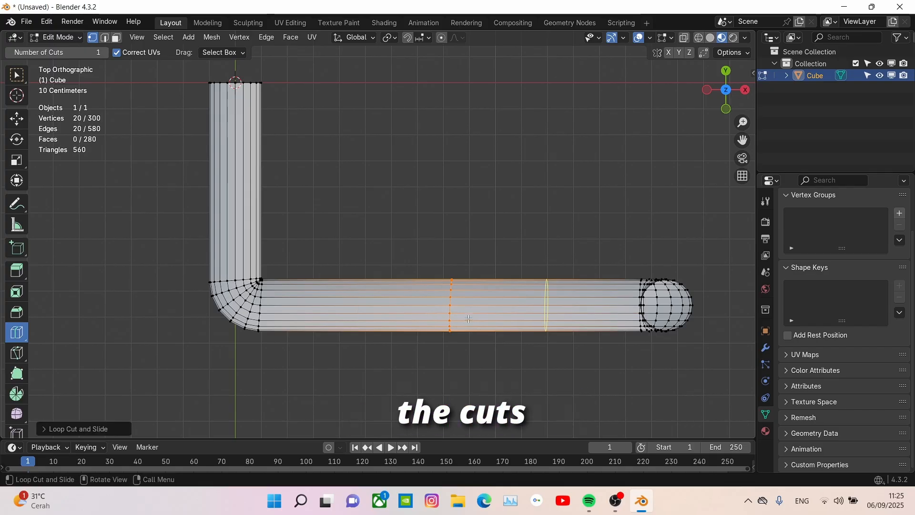
- Edge-slide the new loop on the long horizontal segment until it sits just beside the first bend
key("g")
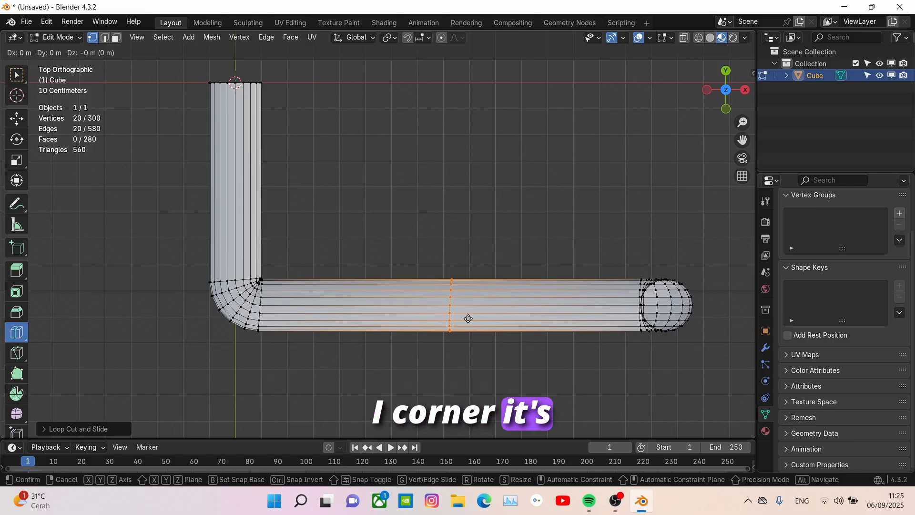
key("g")
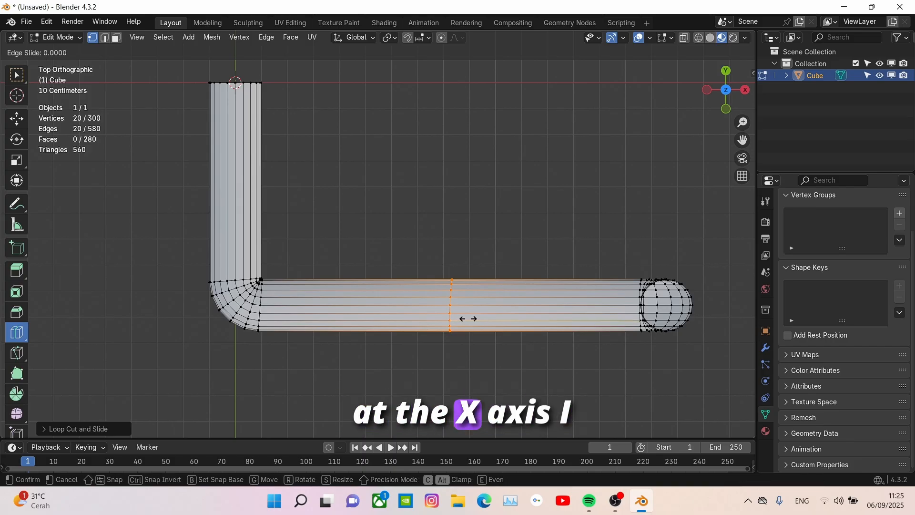
left_click(297, 310)
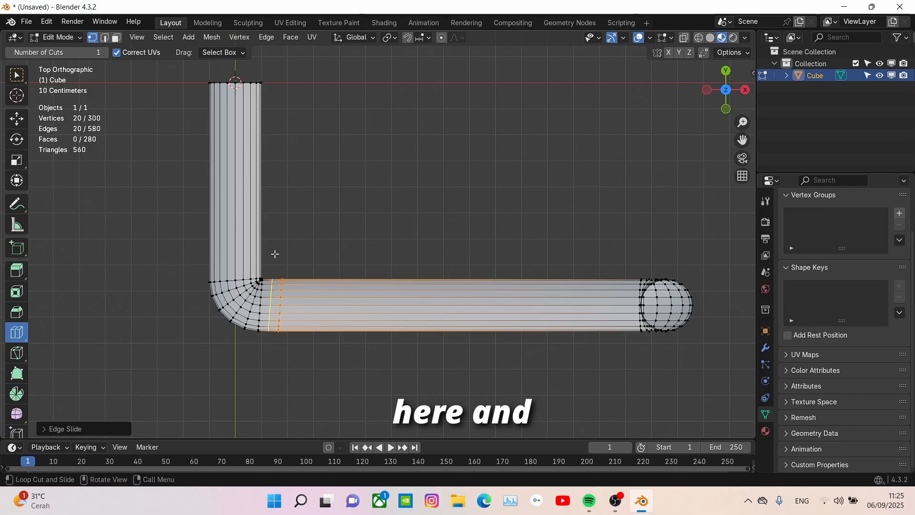
- Add one loop cut to the pipe's short end segment and move it along the Y axis to just before the first bend
left_click(257, 209)
key("g")
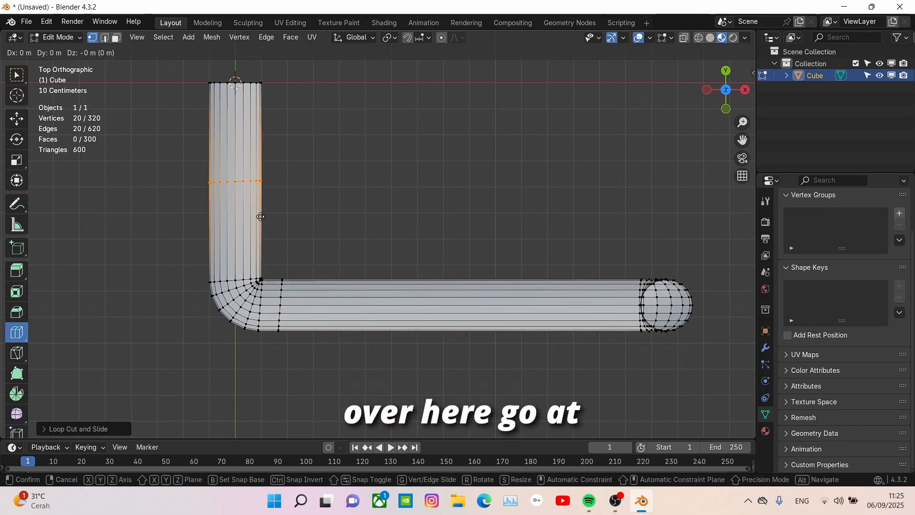
key("y")
left_click(286, 296)
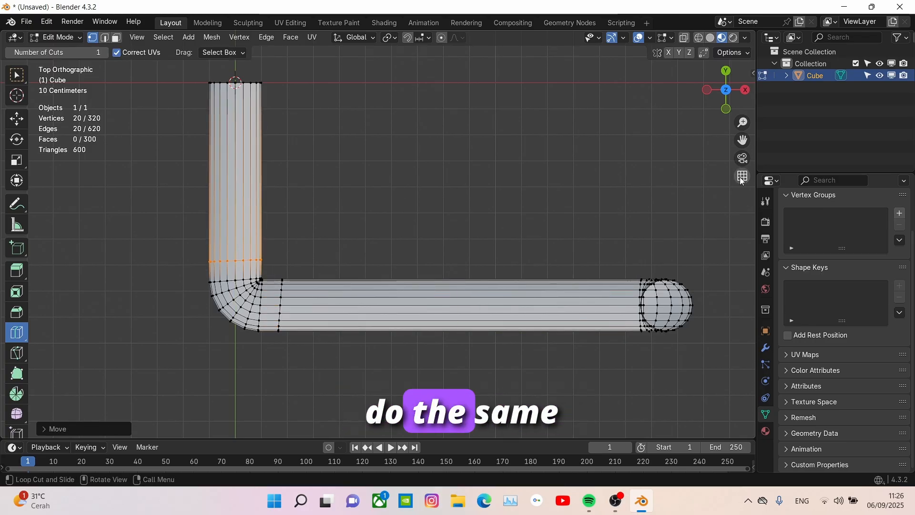
- From the front view, add a loop cut on each side of the second bend, placing both close to the corner
left_click(726, 108)
middle_click_drag(696, 210, 594, 182, "shift")
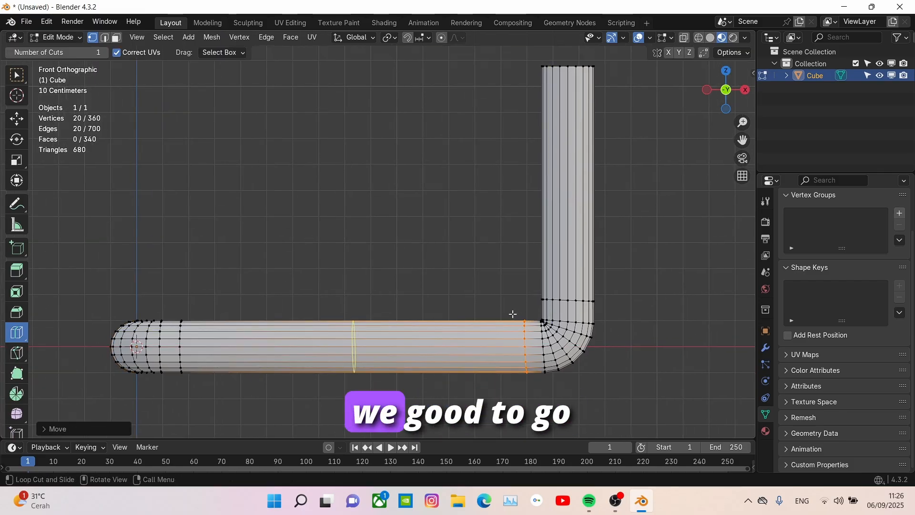
scroll(513, 314, "down", 4)
middle_click_drag(449, 302, 486, 331)
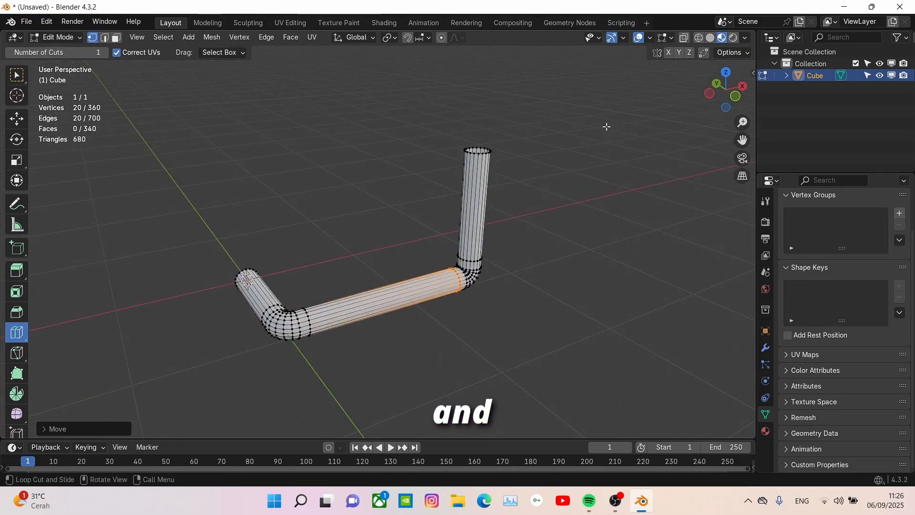
- With wireframe shading and face selection active, box-select all faces of the first bend from the top view
left_click(699, 39)
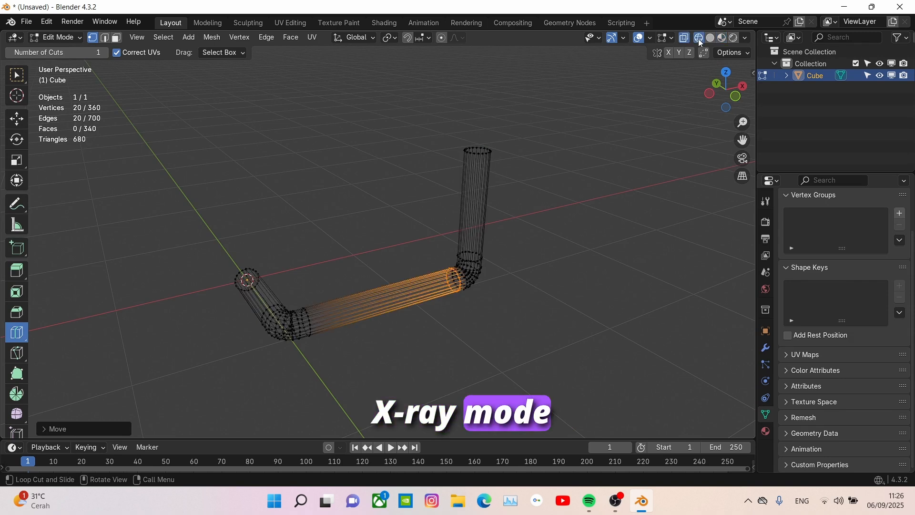
left_click(725, 74)
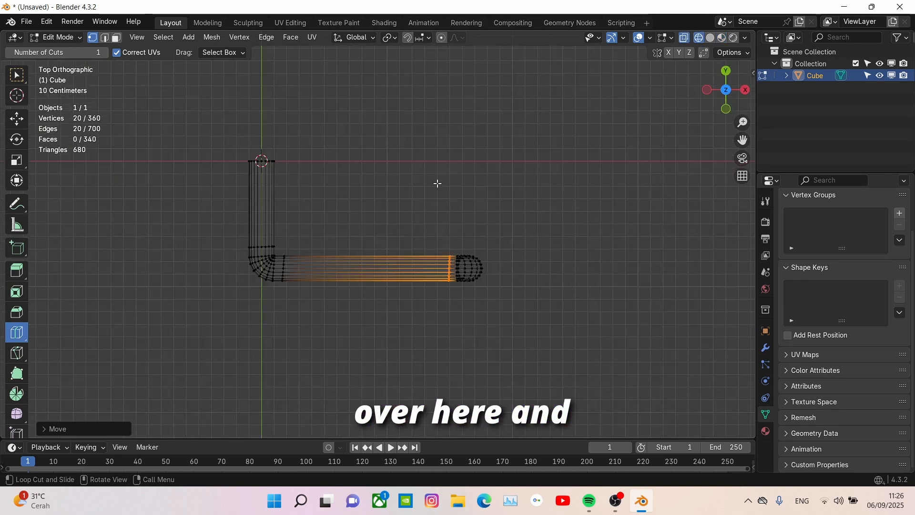
scroll(433, 182, "up", 2)
middle_click_drag(425, 175, 523, 166, "shift")
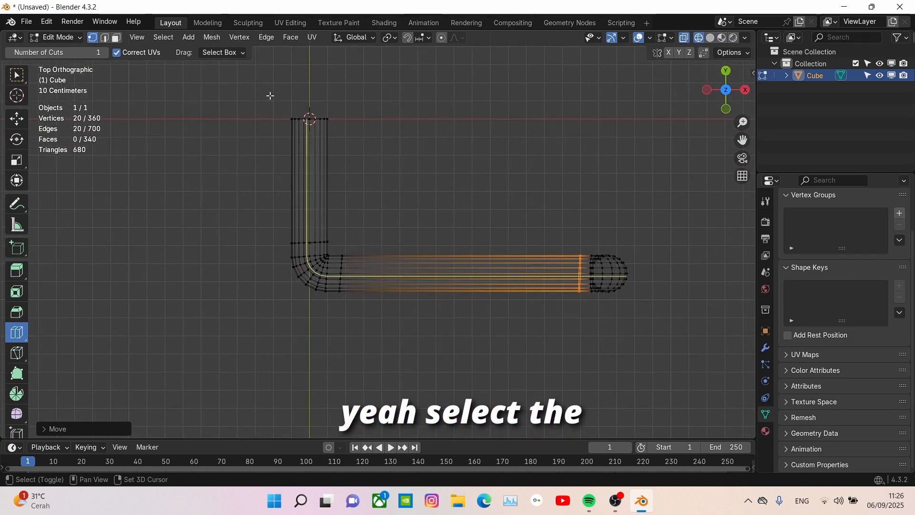
left_click(117, 41)
scroll(264, 216, "up", 2)
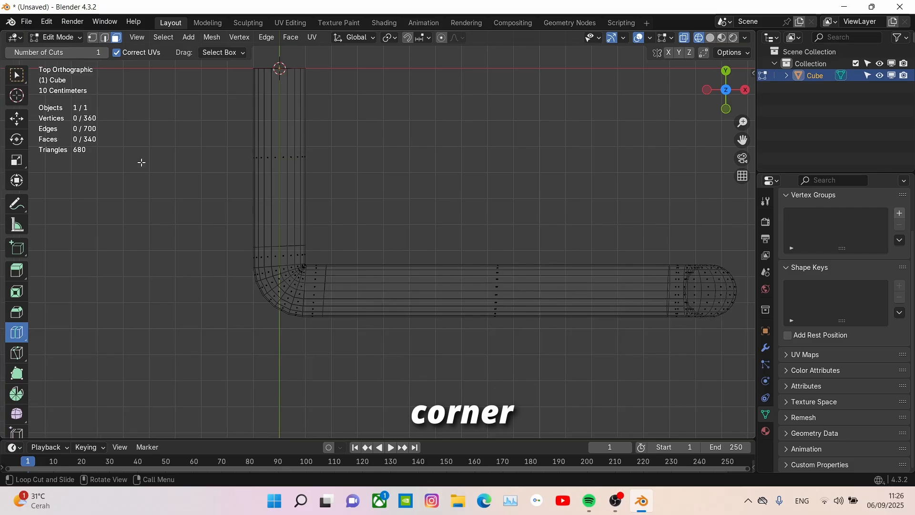
left_click(17, 79)
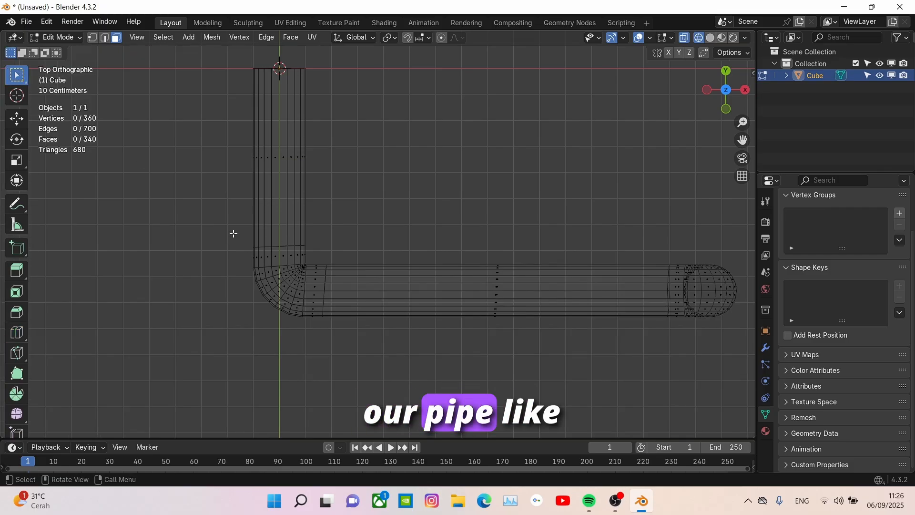
left_click_drag(234, 234, 337, 335)
- Extend the selection with all faces of the second bend, working from the front view
scroll(333, 306, "down", 3)
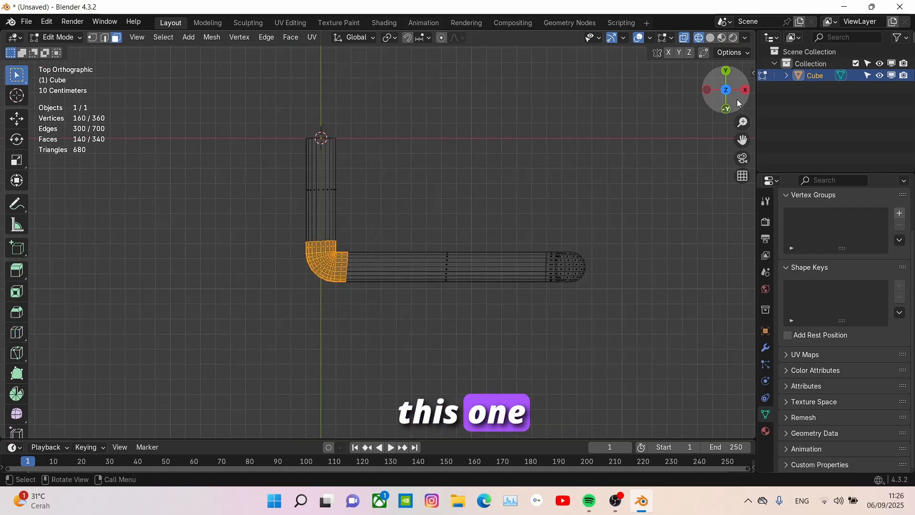
left_click(725, 108)
scroll(636, 237, "up", 3)
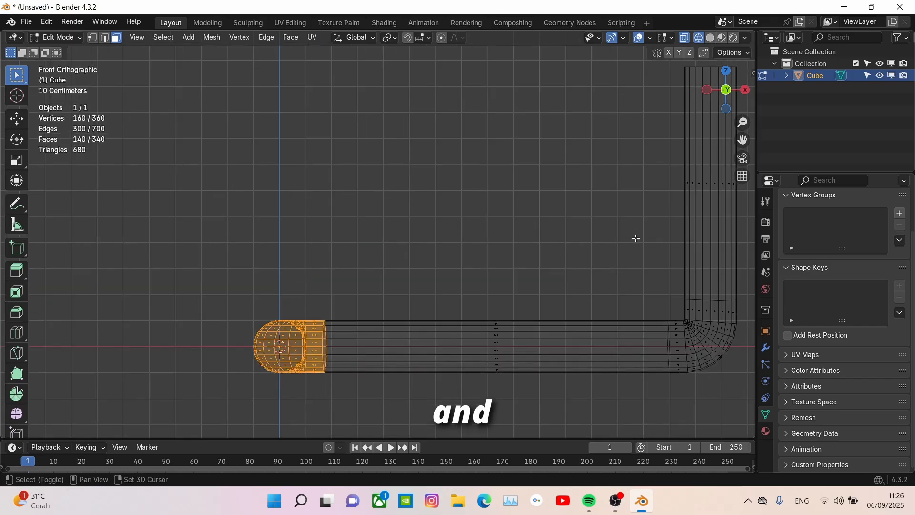
middle_click_drag(635, 238, 476, 196, "shift")
left_click_drag(486, 210, 585, 342, "shift")
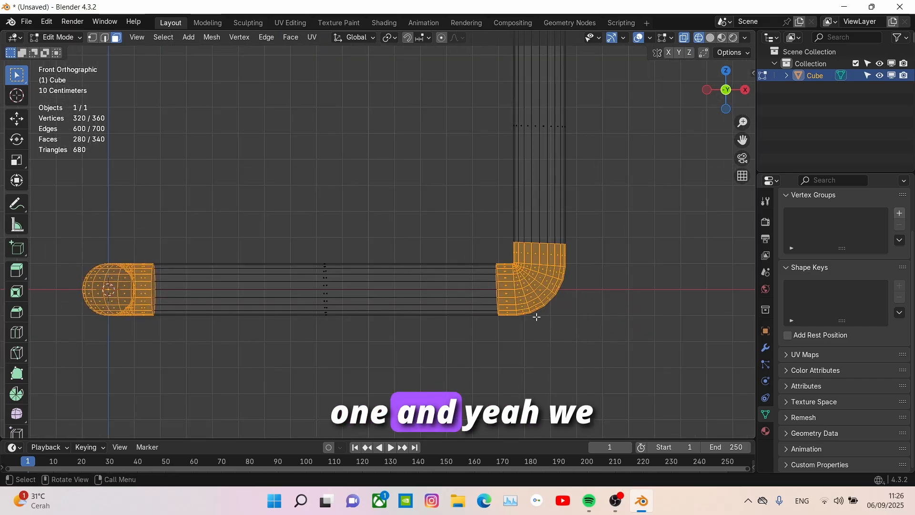
- Duplicate the selected bend faces in place and separate the copy into its own object
scroll(352, 261, "down", 2)
middle_click_drag(351, 261, 413, 312)
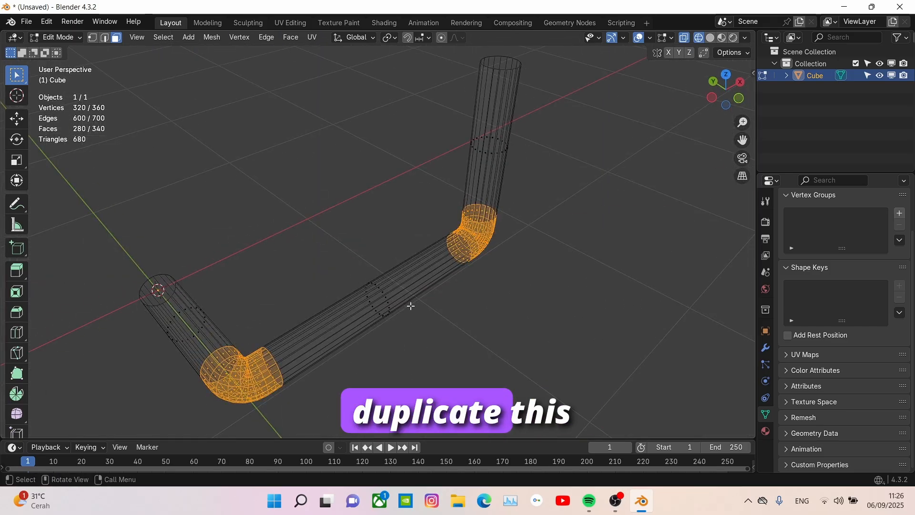
middle_click_drag(413, 305, 403, 289)
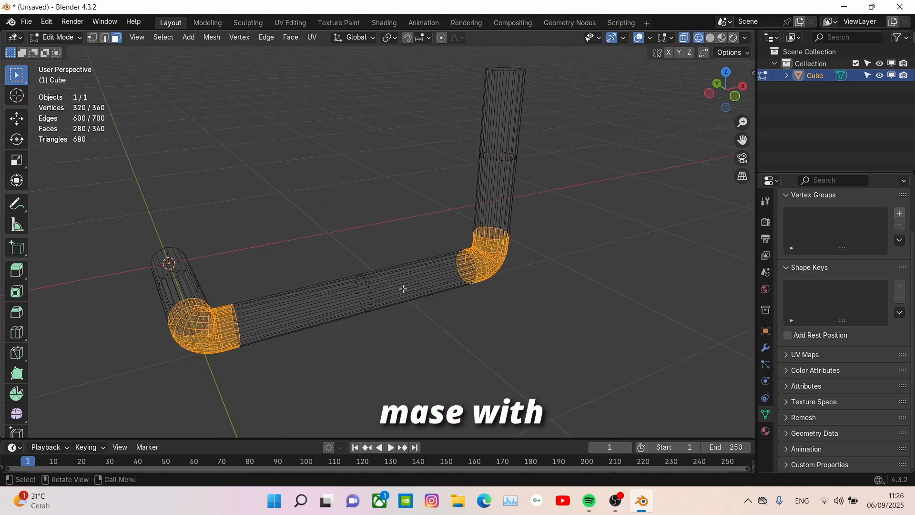
key("shift+d")
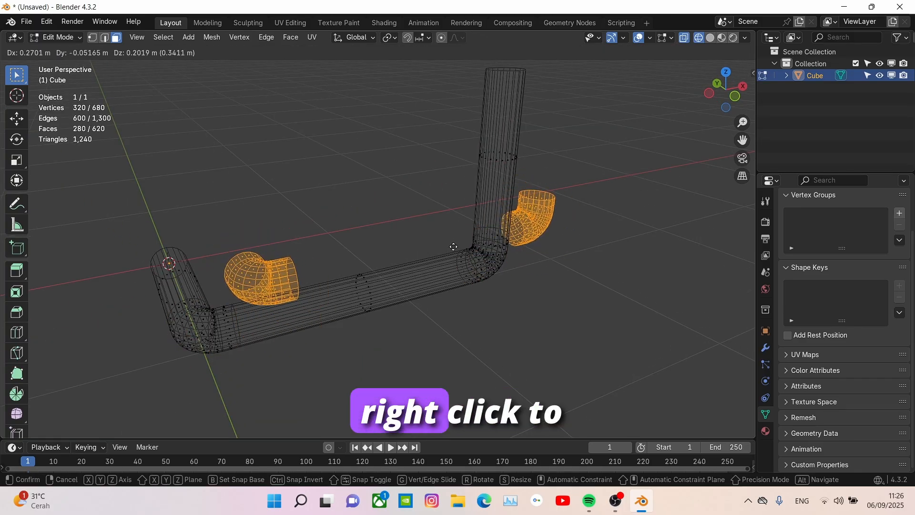
right_click(405, 265)
middle_click_drag(478, 254, 473, 290)
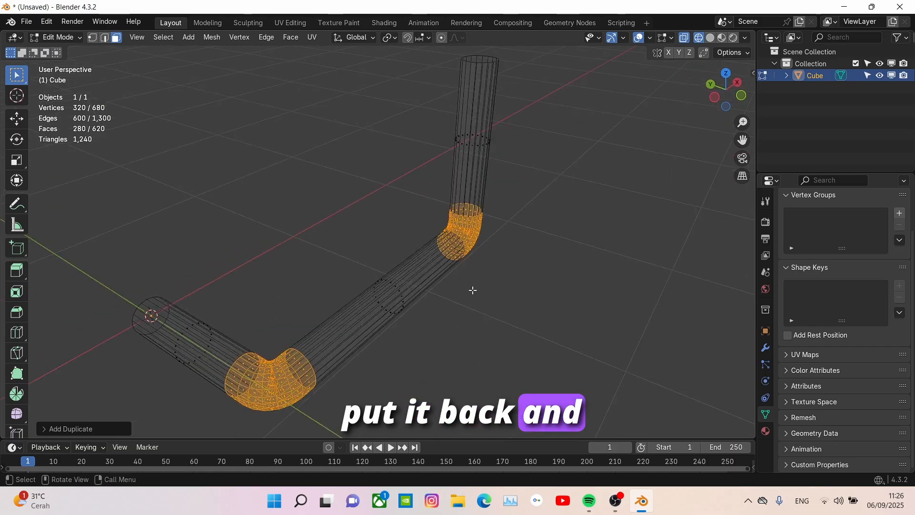
key("p")
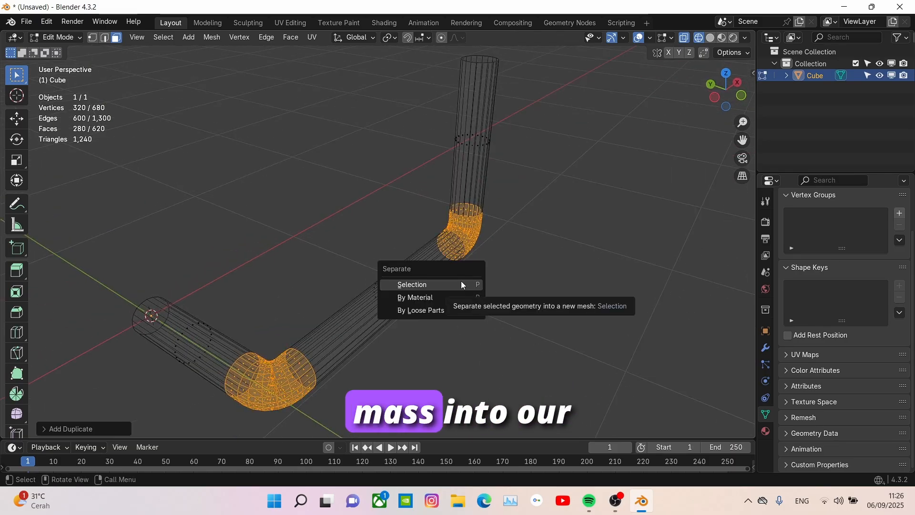
left_click(412, 284)
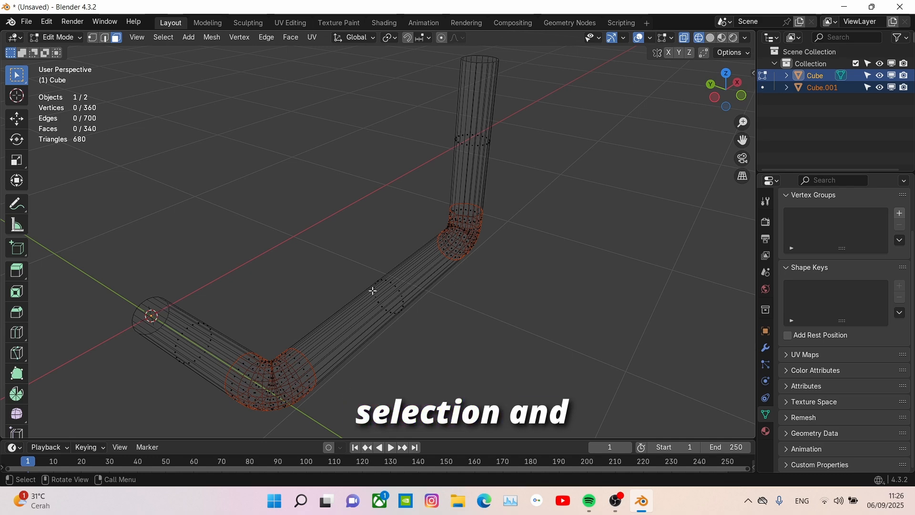
middle_click_drag(372, 288, 395, 289)
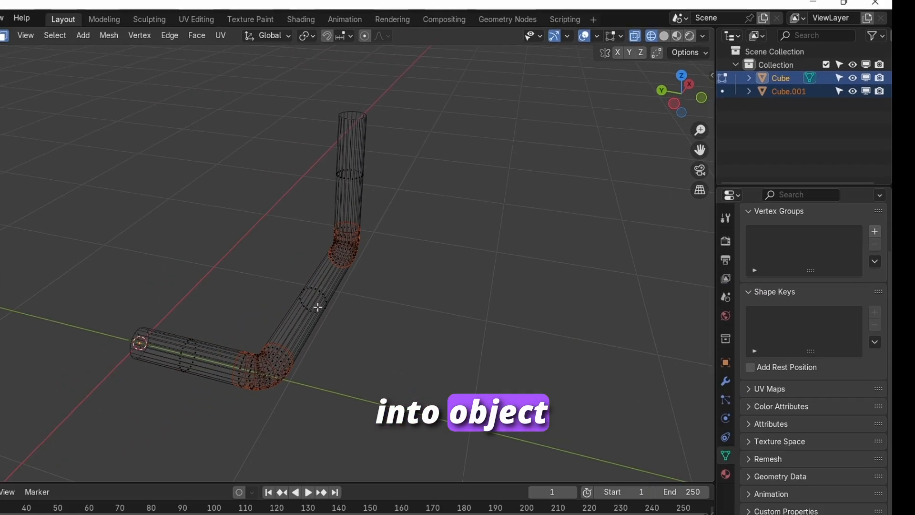
- Return to Object Mode and display the pipe in Material Preview shading
key("Tab")
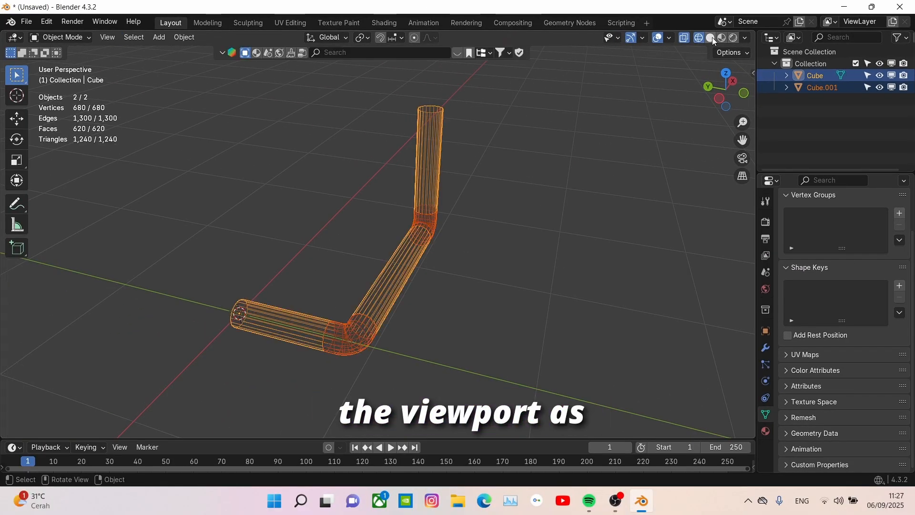
left_click(710, 38)
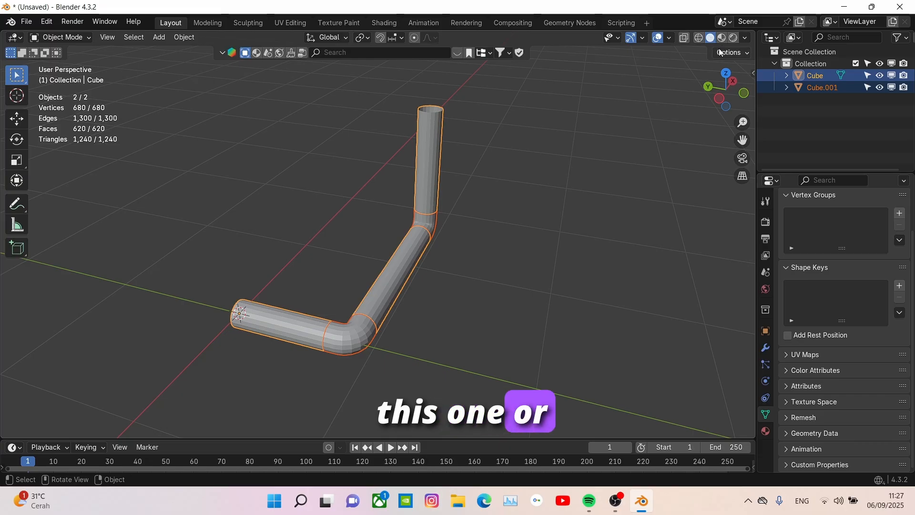
left_click(722, 42)
middle_click_drag(547, 192, 472, 240)
- Add a Solidify modifier to the separated bend object, with an offset of 0.1343
left_click(400, 327)
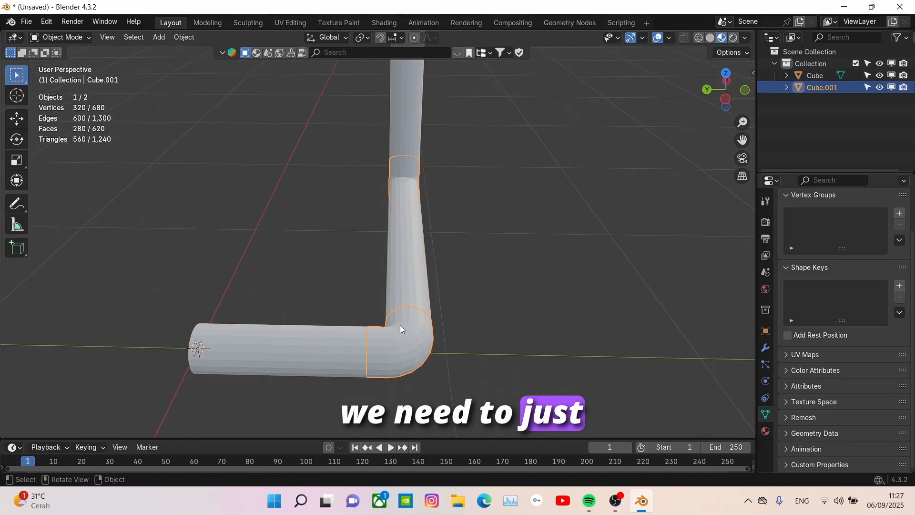
middle_click_drag(401, 326, 412, 204)
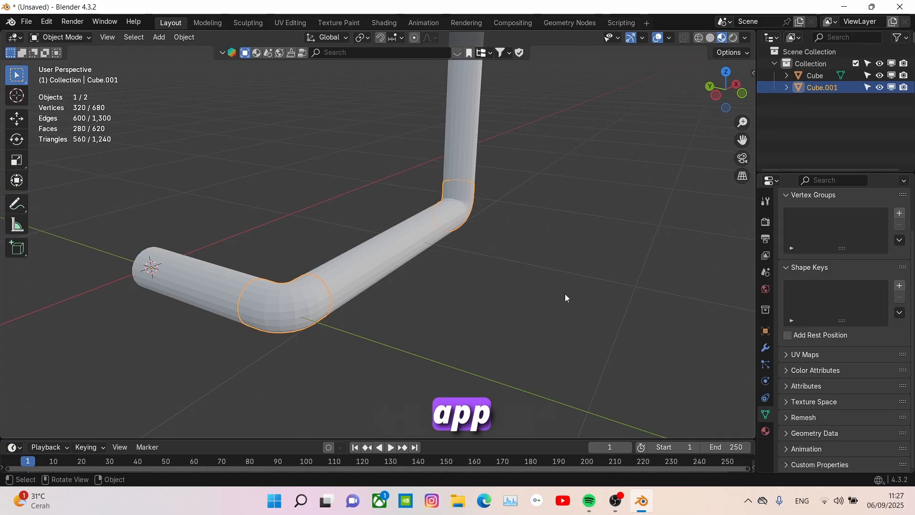
left_click(766, 347)
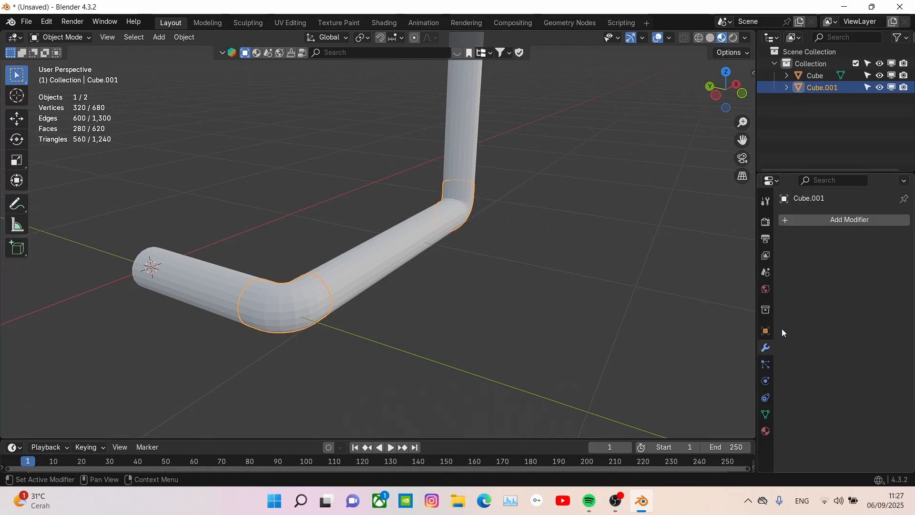
left_click(822, 220)
mouse_move(822, 220)
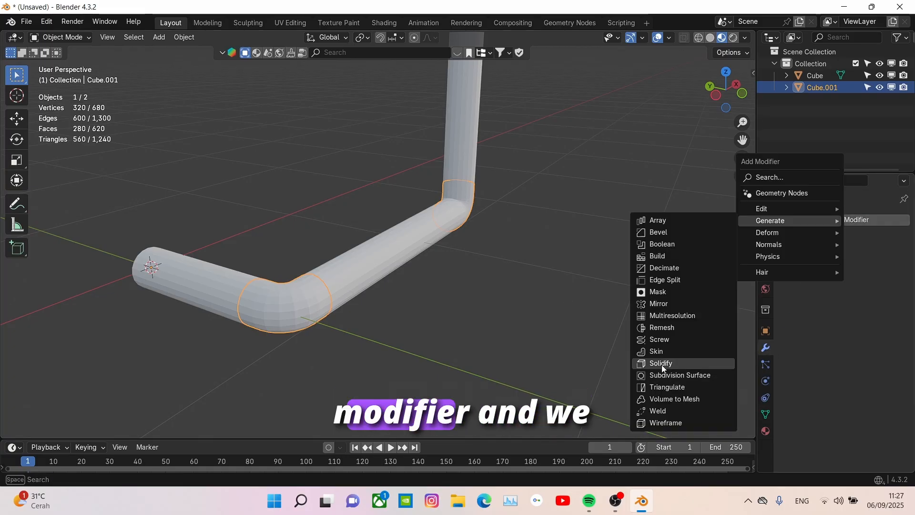
left_click(661, 364)
mouse_move(548, 338)
middle_mouse_down()
mouse_move(484, 327)
mouse_move(530, 318)
mouse_move(555, 326)
middle_mouse_up()
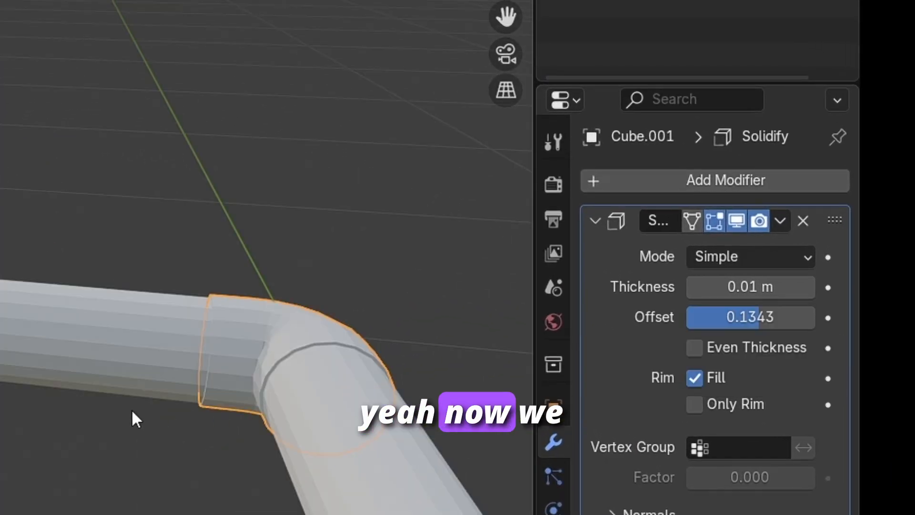
- Apply Shade Auto Smooth to the main pipe and to the separate bend object
middle_click_drag(133, 418, 27, 408)
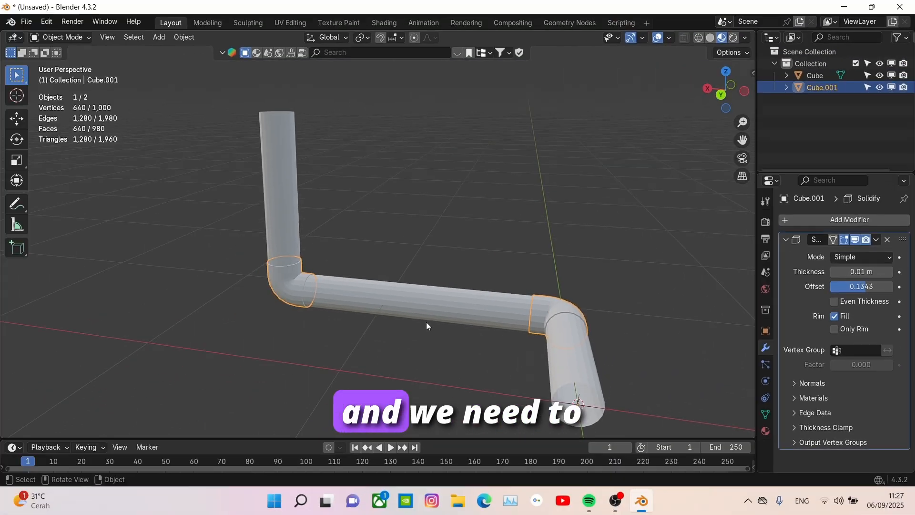
left_click(443, 312)
right_click(418, 285)
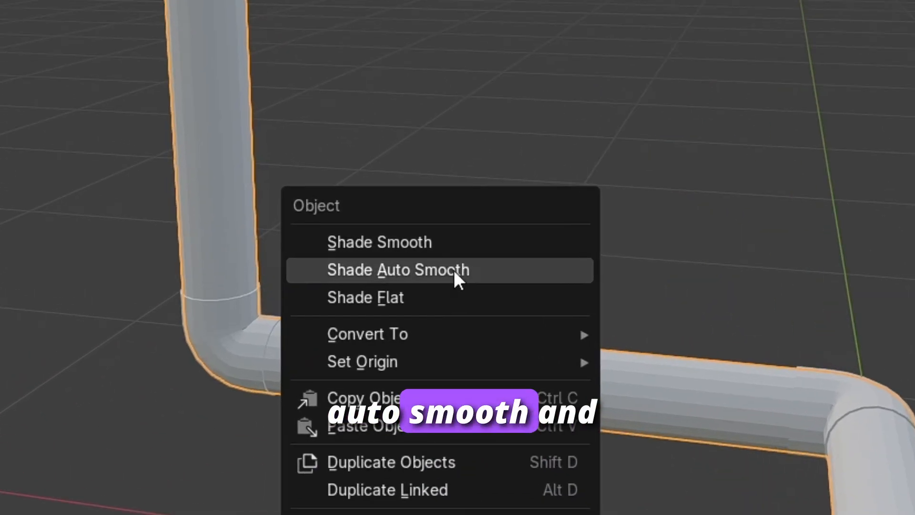
left_click(396, 253)
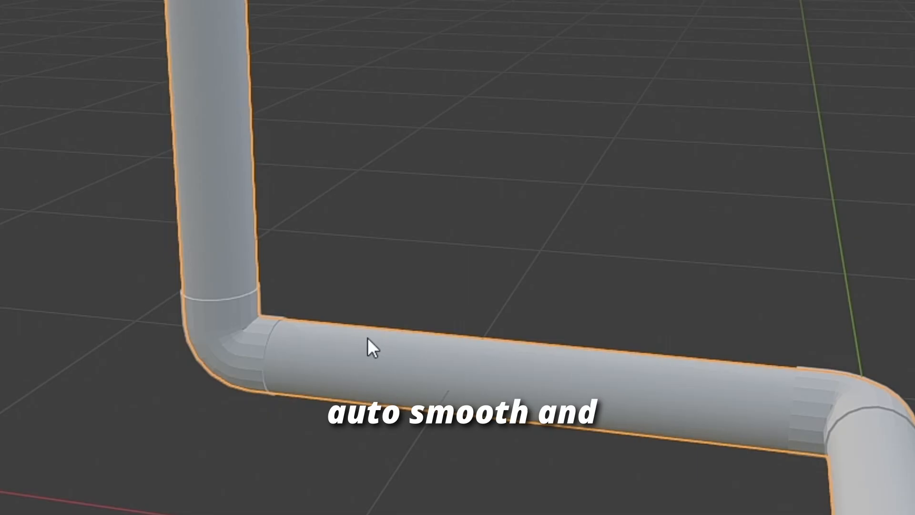
left_click(840, 405)
right_click(841, 406)
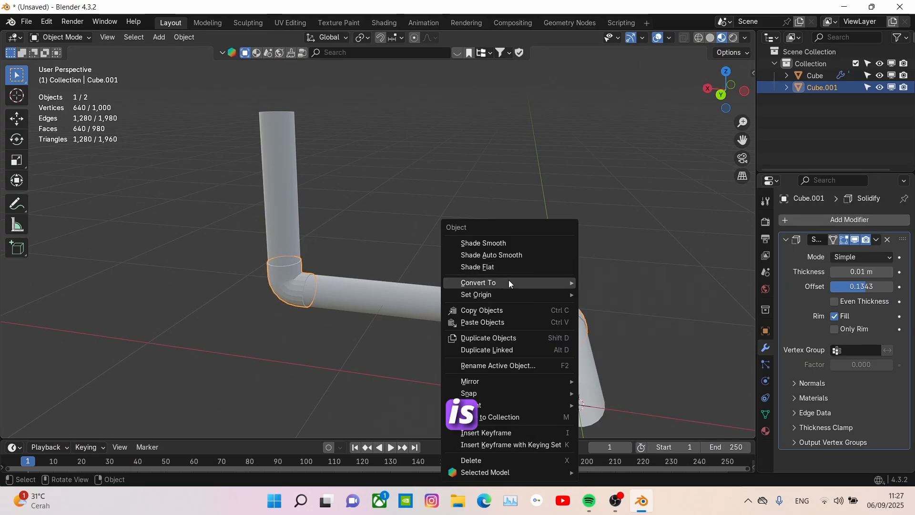
left_click(494, 254)
middle_click_drag(493, 253, 553, 299)
- Give the main pipe a new material with Metallic 1.000 and a light grey base color of value 0.505
left_click(558, 304)
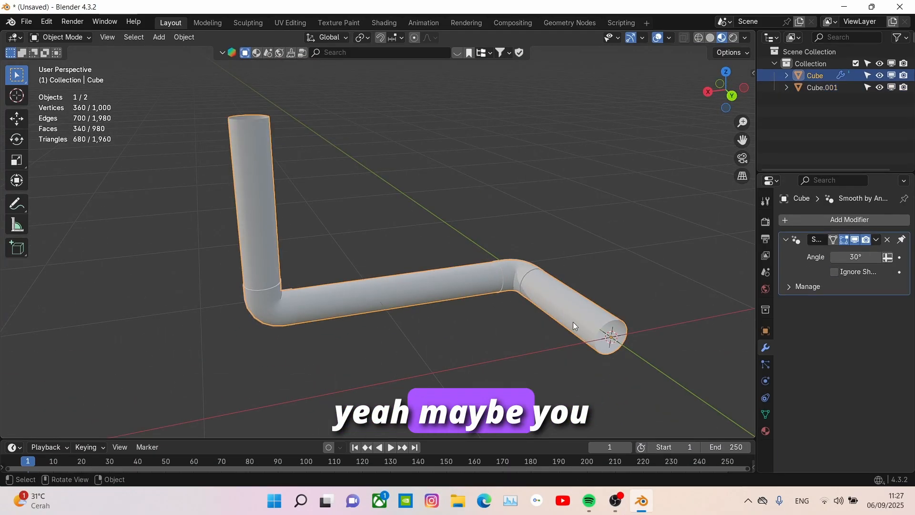
left_click(764, 428)
left_click(786, 267)
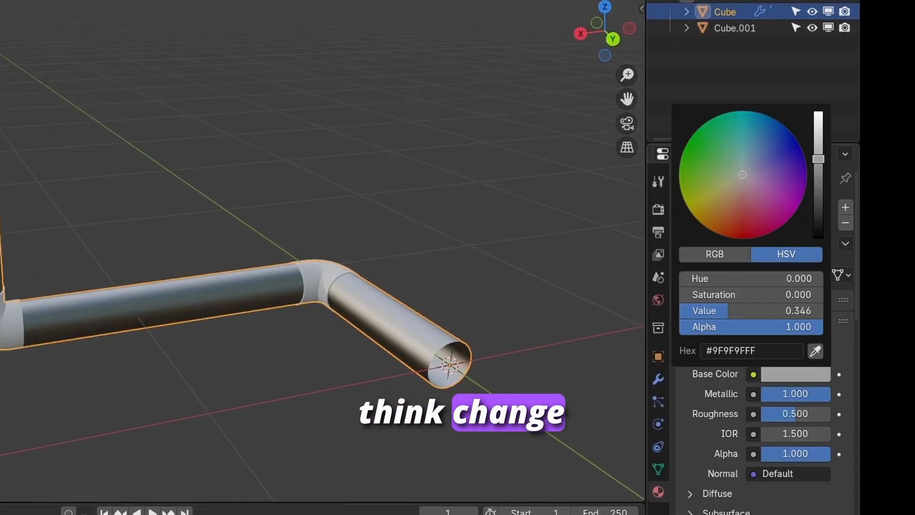
left_click_drag(817, 158, 818, 150)
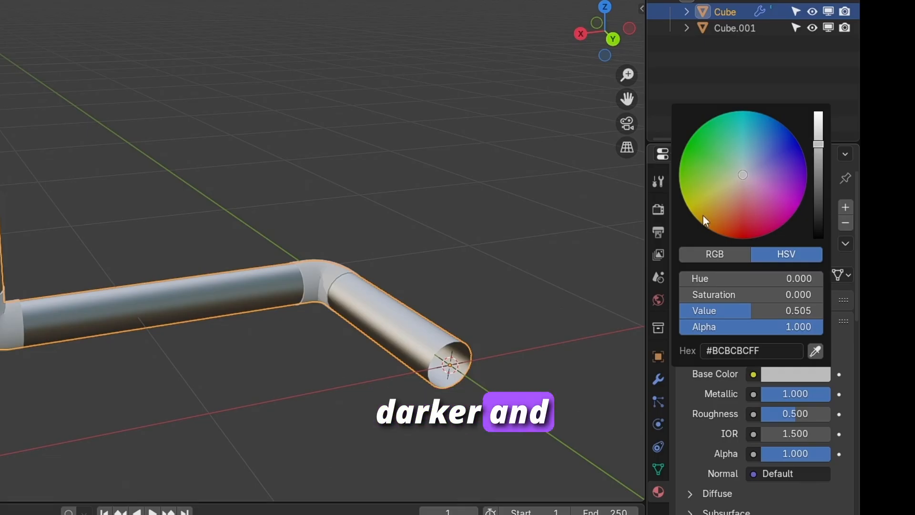
- Add a new material to the separate bend object and set its roughness to 0.115
middle_click_drag(362, 353, 382, 353)
left_click(351, 267)
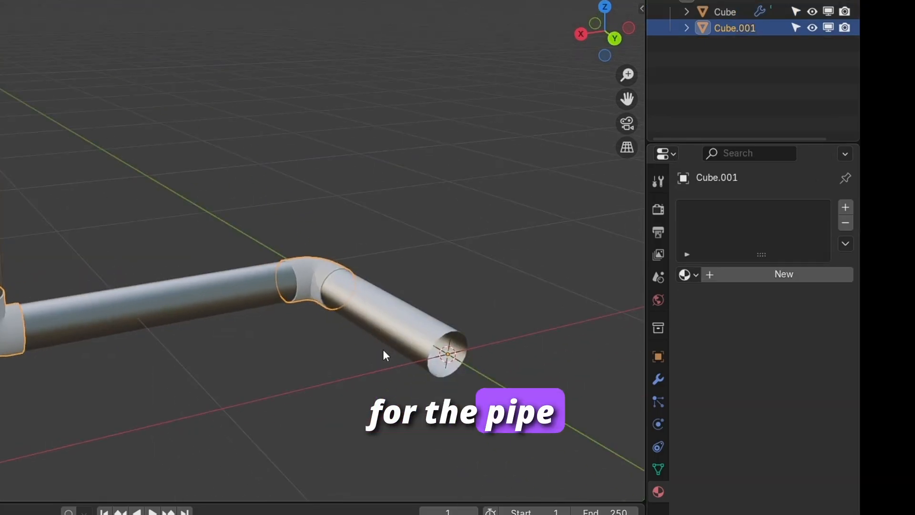
left_click(764, 274)
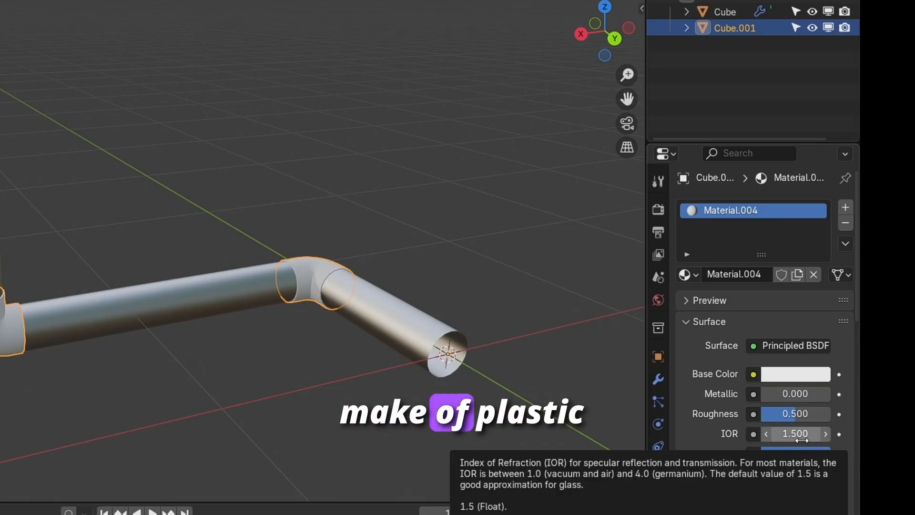
left_click_drag(796, 413, 778, 414)
- Set the bend material's base color to a dark muted red with saturation 0.699, and its roughness to 0.353
left_click(779, 376)
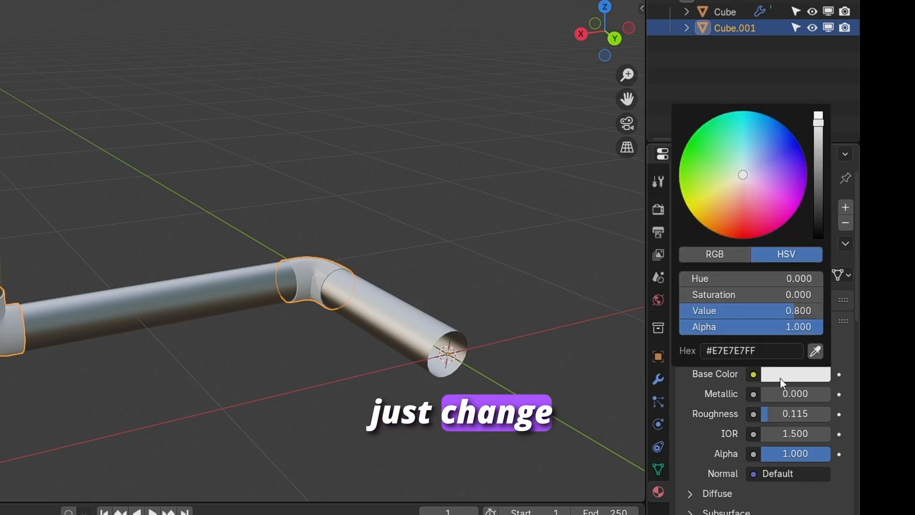
left_click(742, 202)
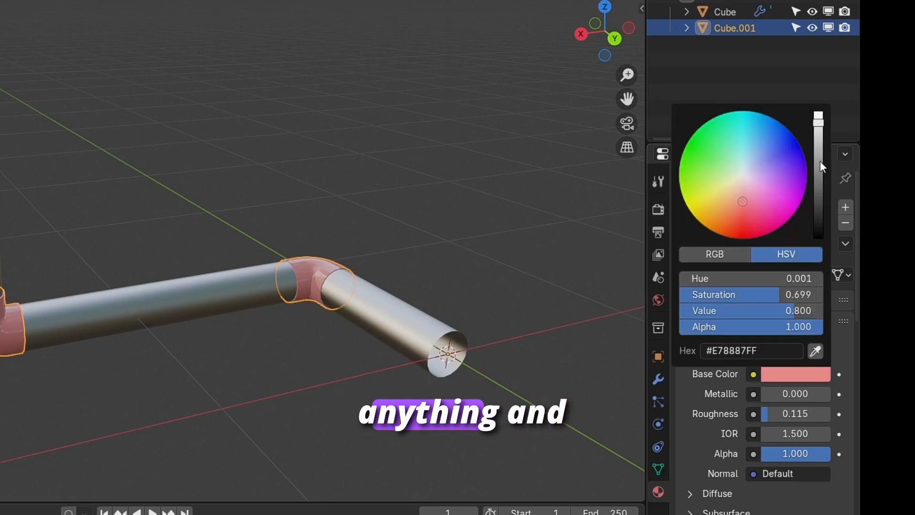
left_click_drag(815, 149, 818, 163)
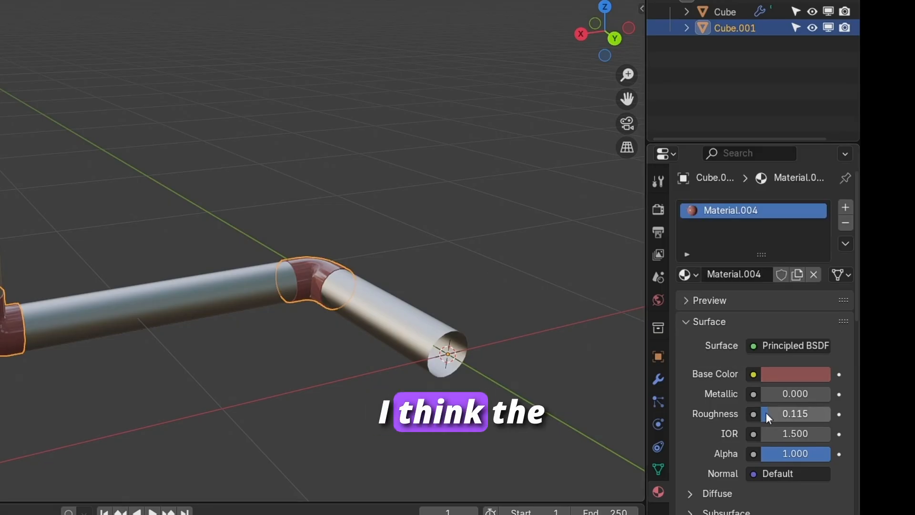
left_click_drag(765, 412, 785, 413)
middle_click_drag(242, 371, 570, 356)
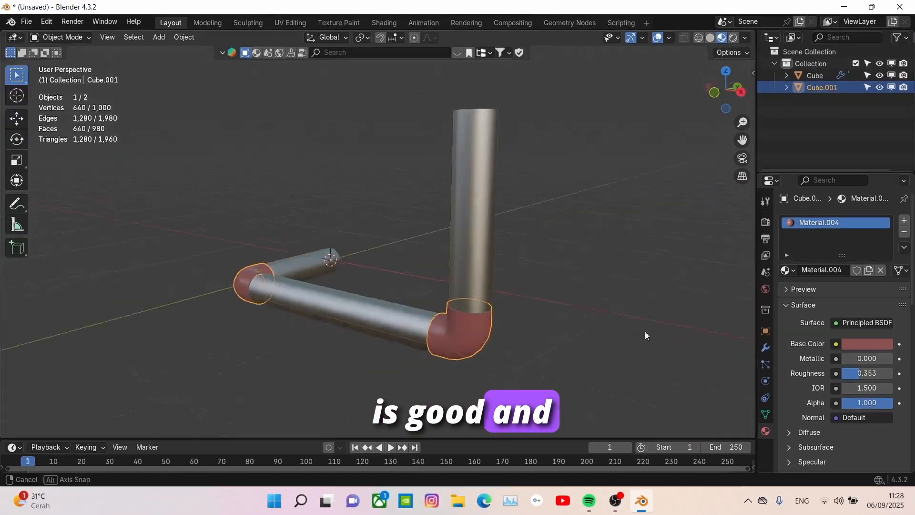
middle_click_drag(696, 330, 687, 320)
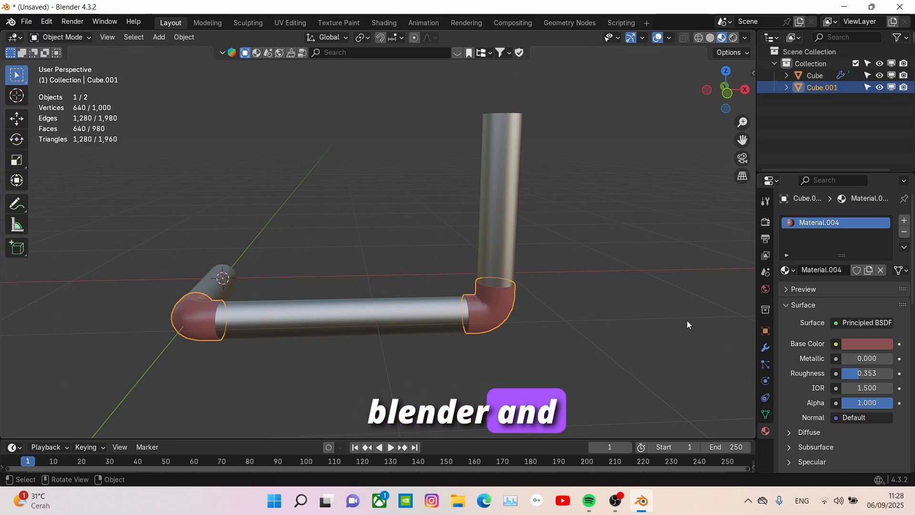
middle_click_drag(502, 293, 339, 323)
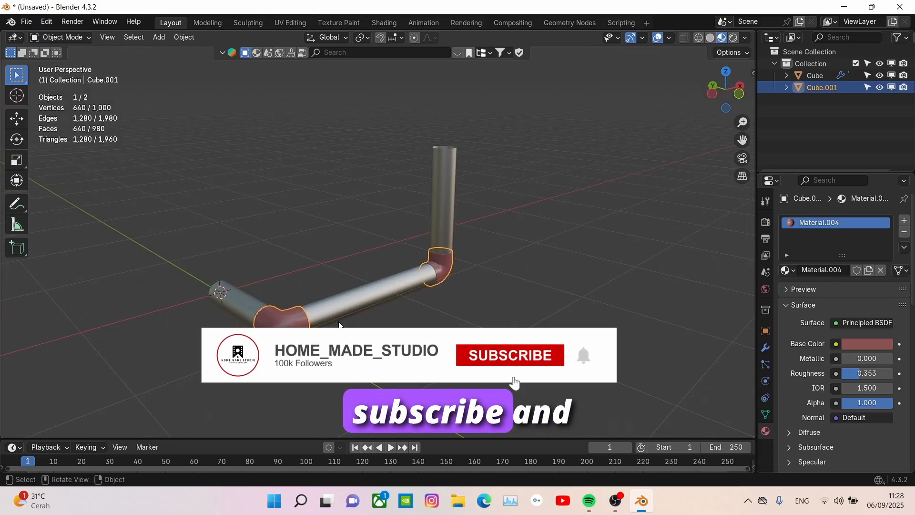